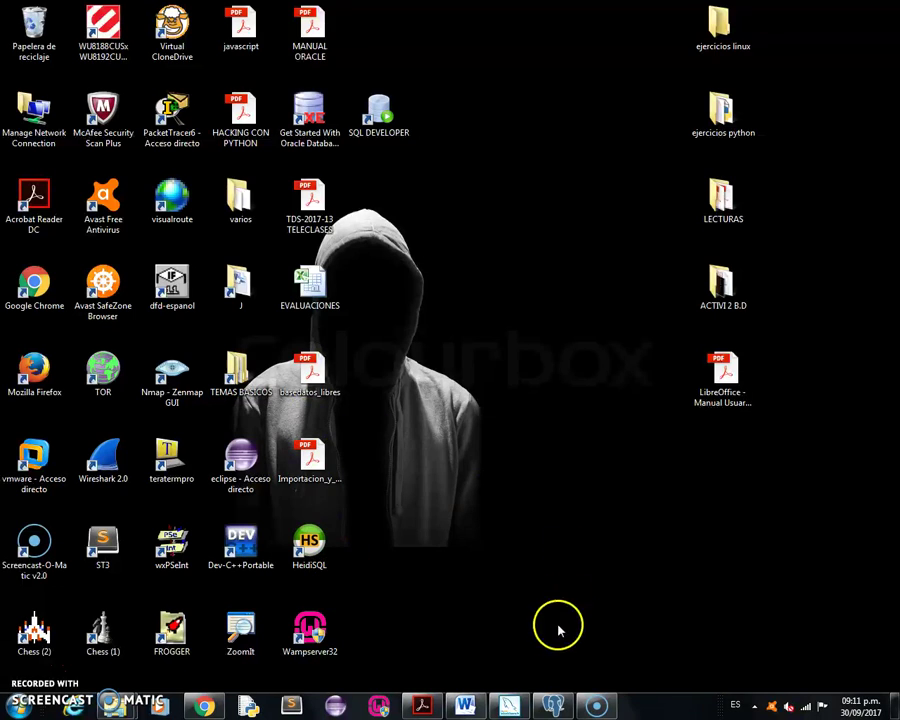
Switch to MySQL Workbench and examine the tables and relationships in the Minimercado EER diagram
left_click(508, 706)
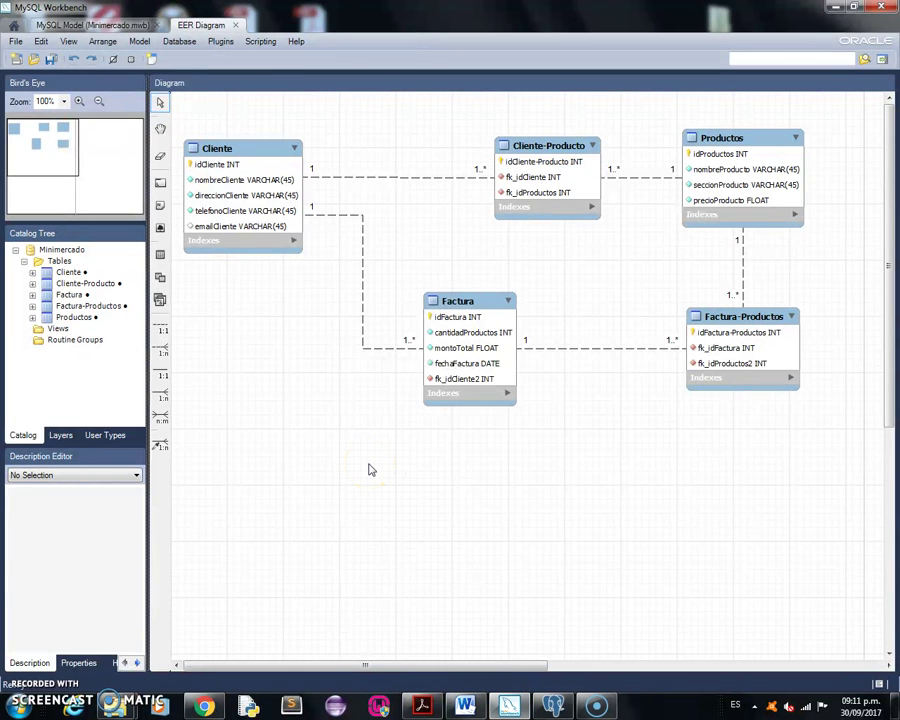
key("alt+d")
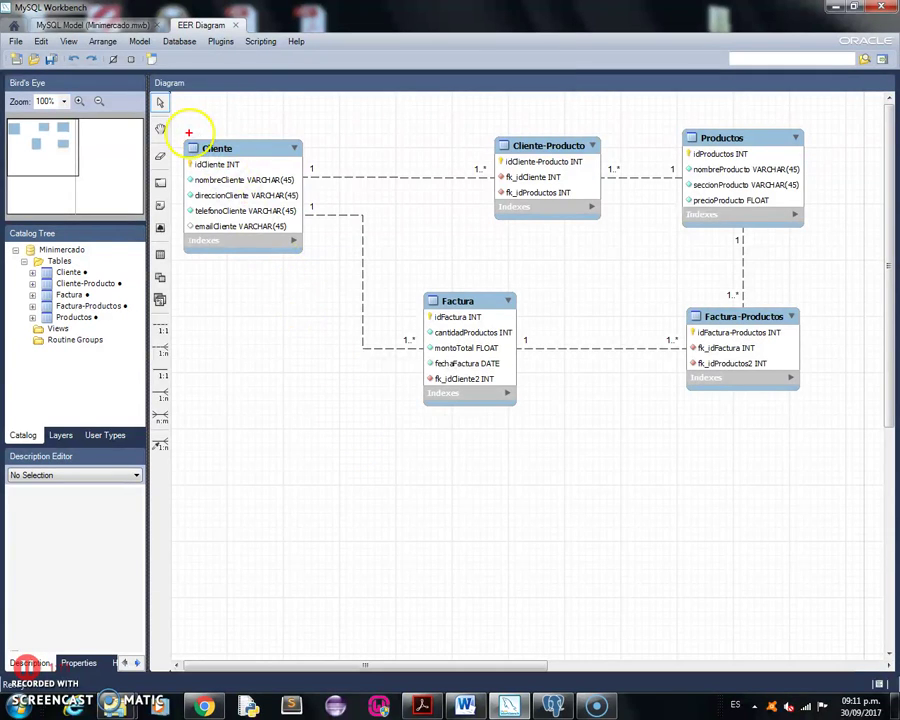
left_click_drag(187, 129, 300, 129)
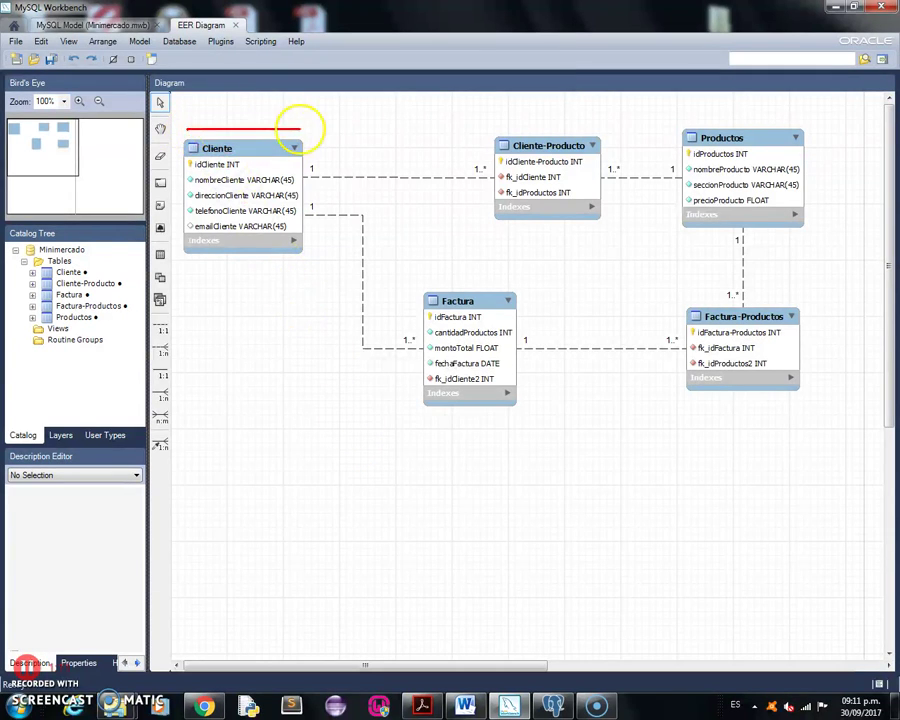
left_click_drag(672, 118, 822, 118)
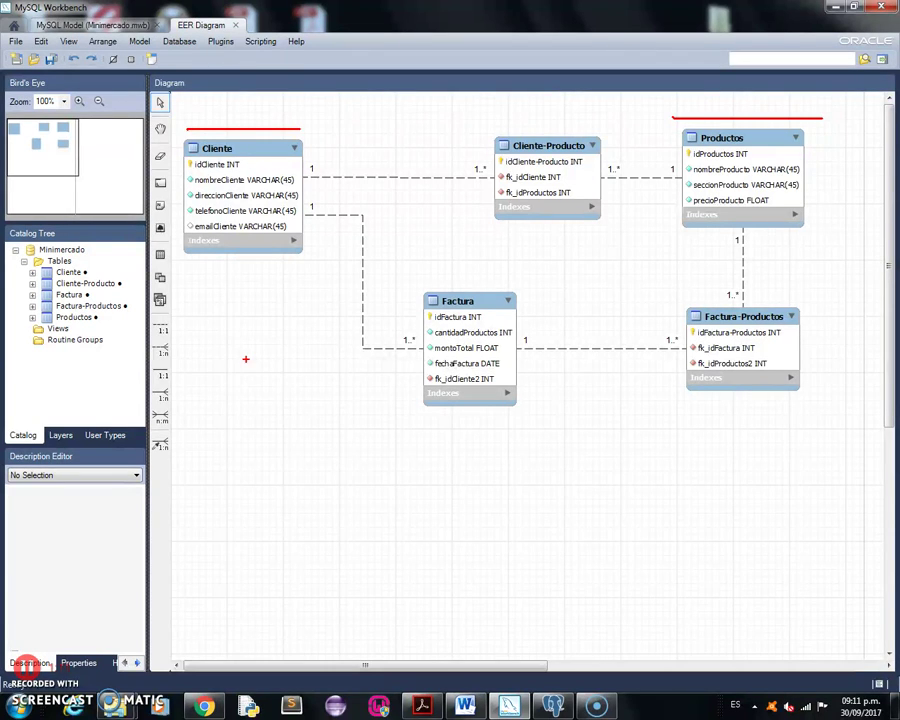
mouse_move(438, 155)
left_mouse_down()
mouse_move(538, 110)
mouse_move(607, 143)
left_mouse_up()
mouse_move(402, 296)
left_mouse_down()
mouse_move(457, 257)
mouse_move(545, 287)
left_mouse_up()
mouse_move(673, 297)
left_mouse_down()
mouse_move(720, 265)
mouse_move(837, 305)
left_mouse_up()
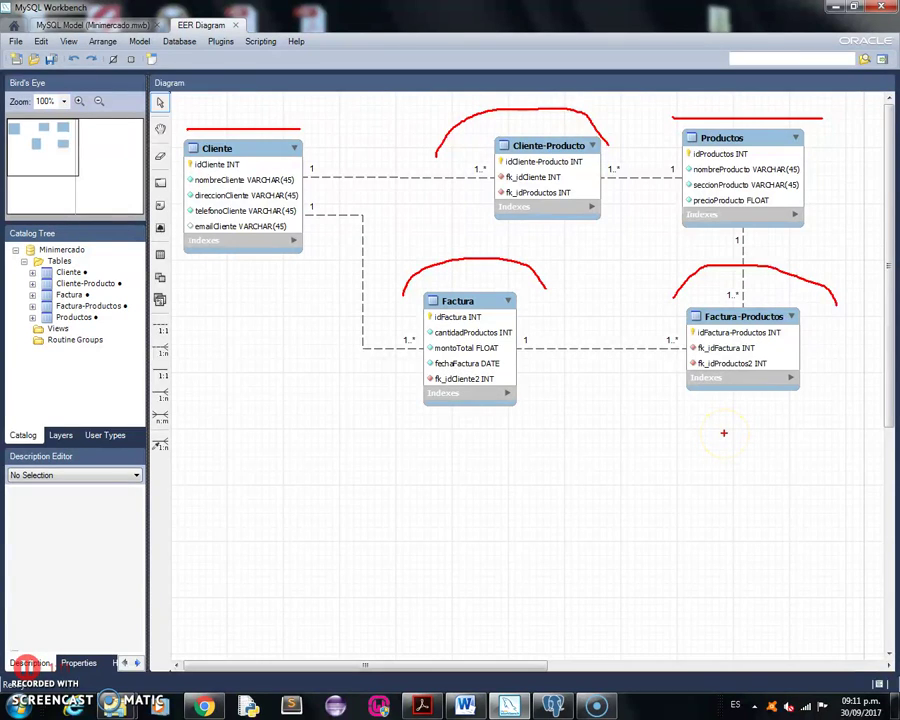
left_click(648, 502)
left_click(369, 469)
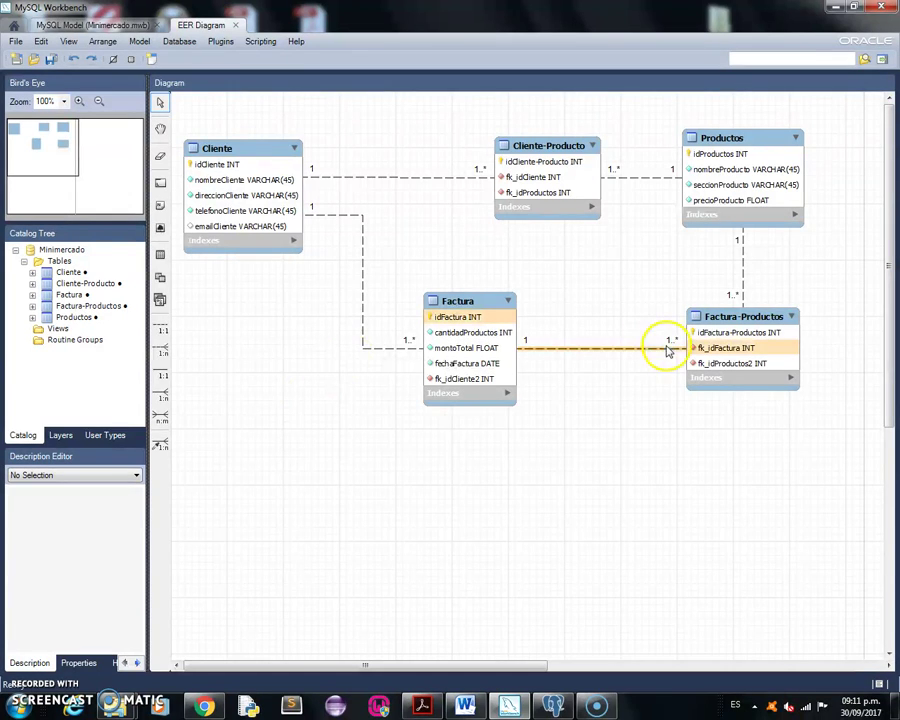
left_click(837, 8)
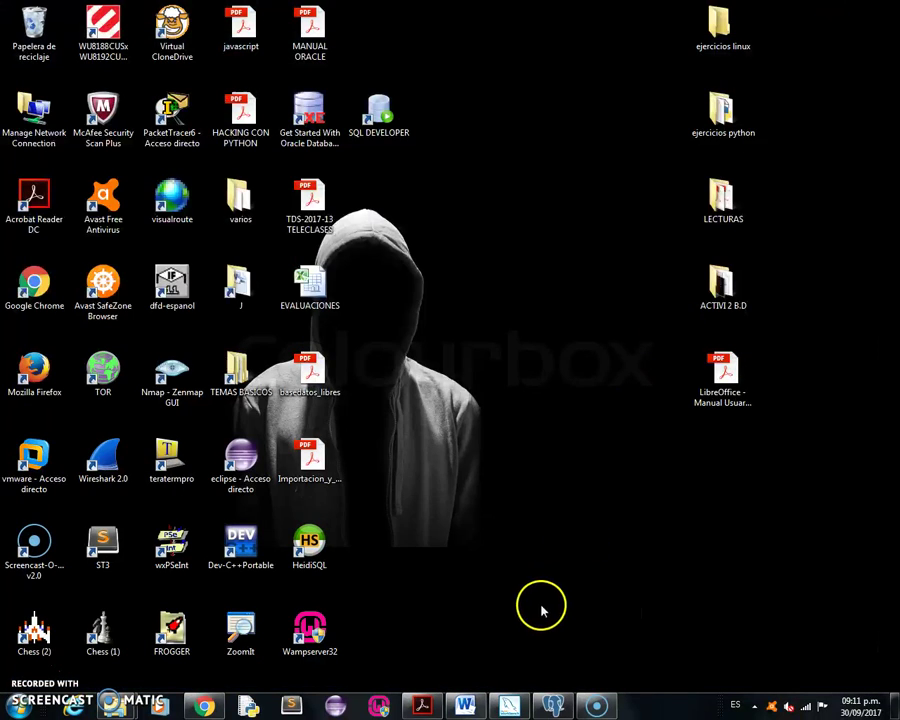
Switch to pgAdmin 4 and review the tables in the public schema of the ActividadSupermercado database
left_click(563, 705)
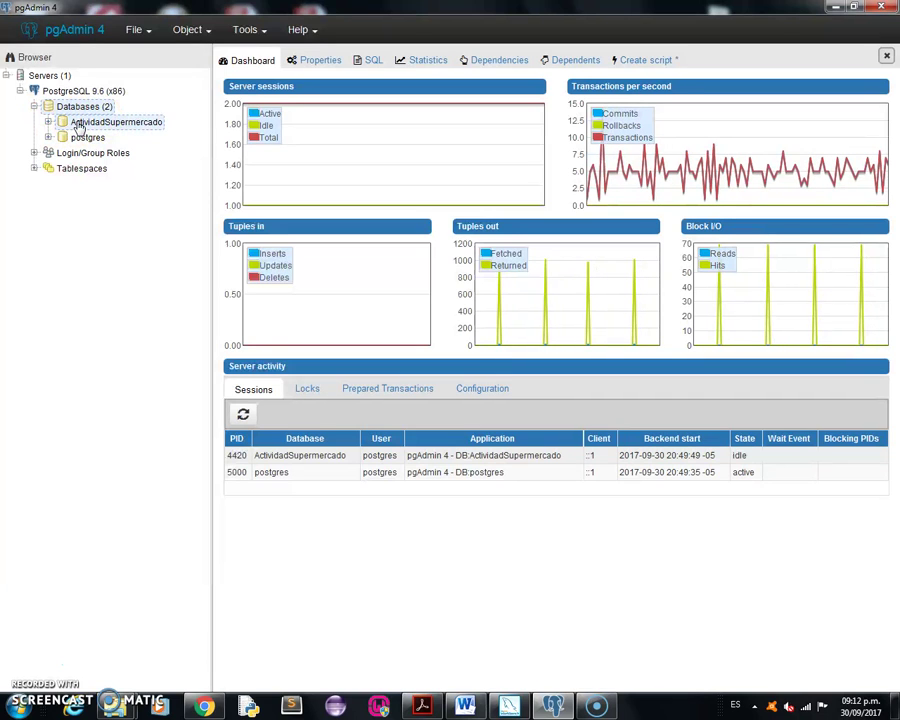
left_click(47, 121)
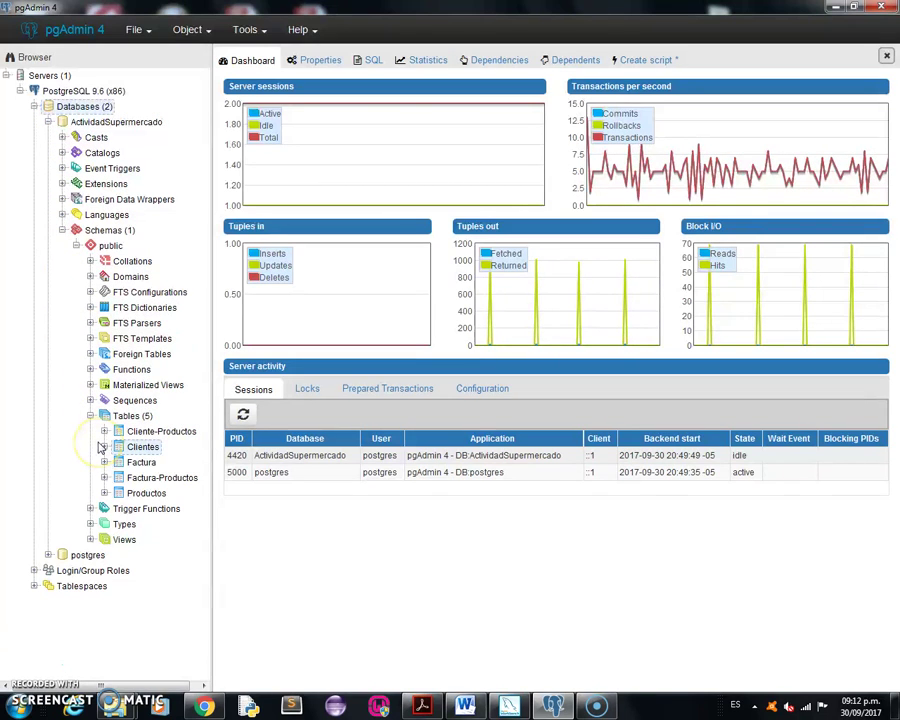
key("alt+p")
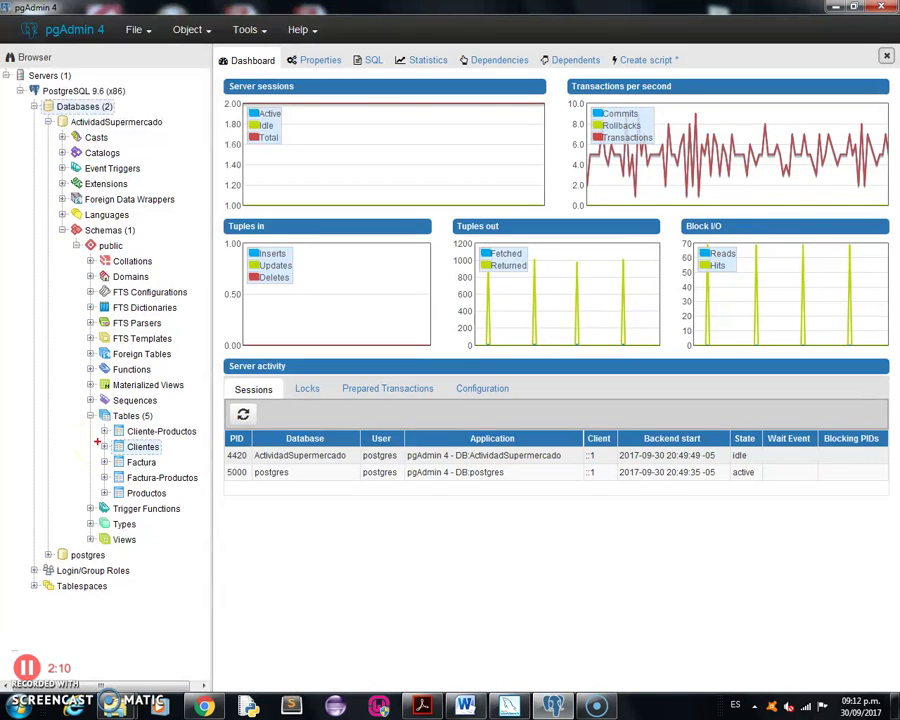
left_click_drag(127, 437, 197, 440)
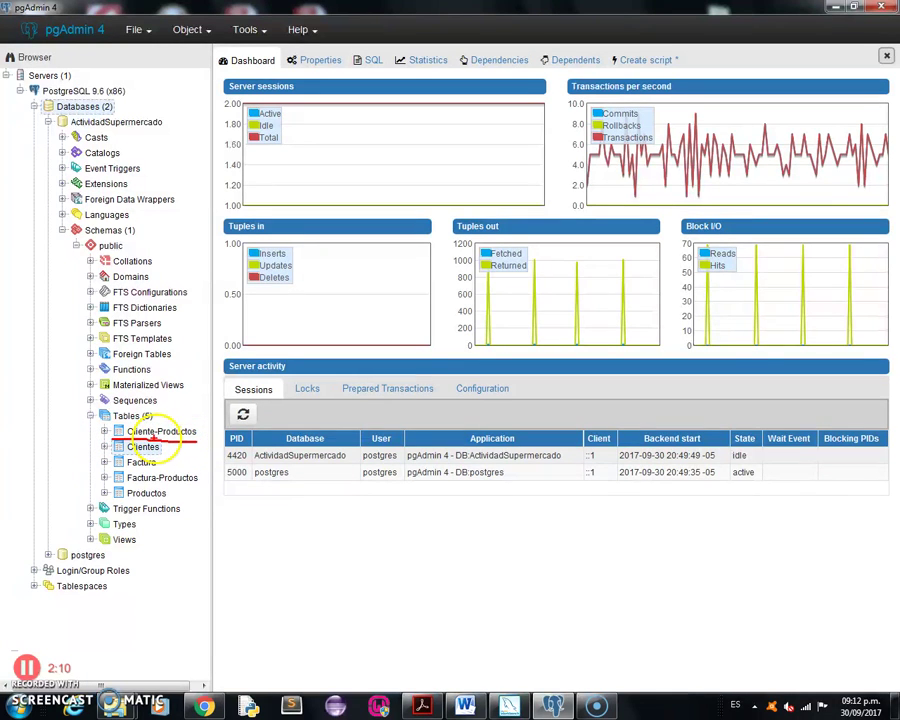
mouse_move(127, 453)
left_mouse_down()
mouse_move(166, 453)
mouse_move(141, 469)
mouse_move(157, 469)
mouse_move(168, 484)
mouse_move(197, 484)
left_mouse_up()
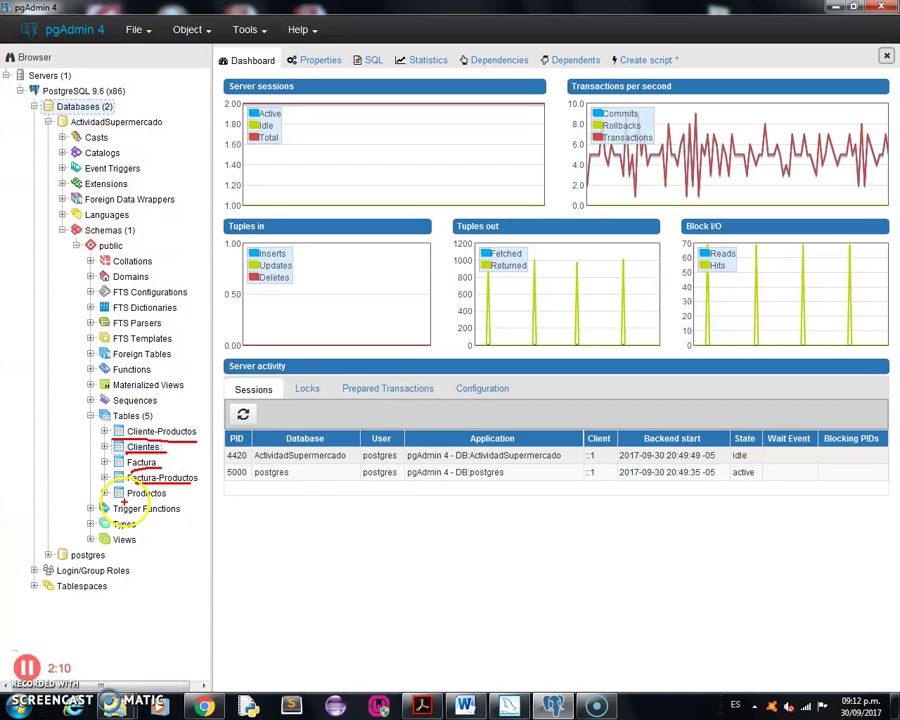
left_click_drag(127, 500, 181, 500)
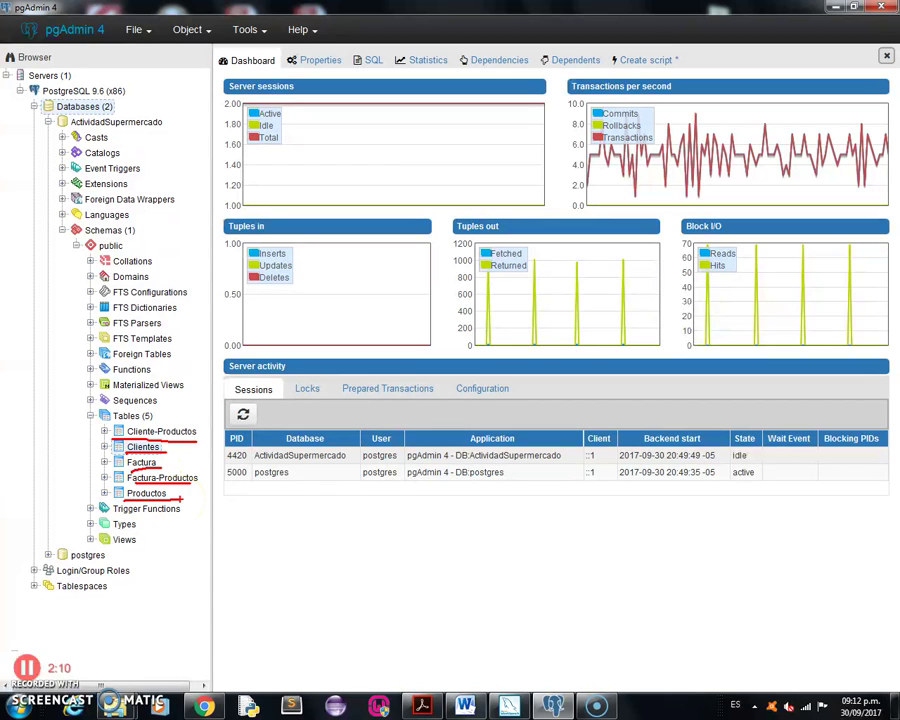
key("Escape")
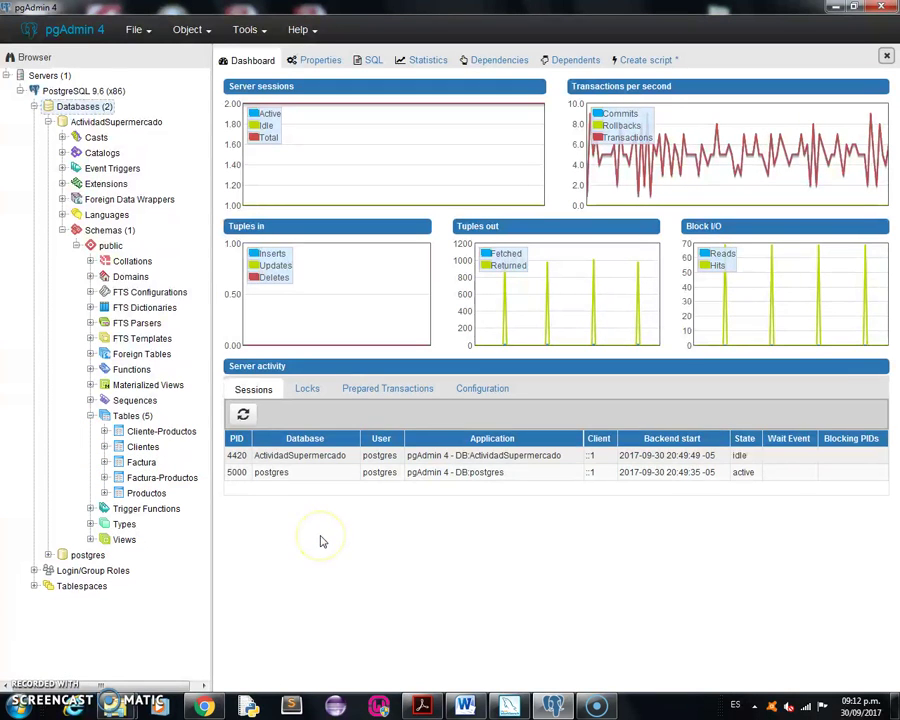
left_click(48, 122)
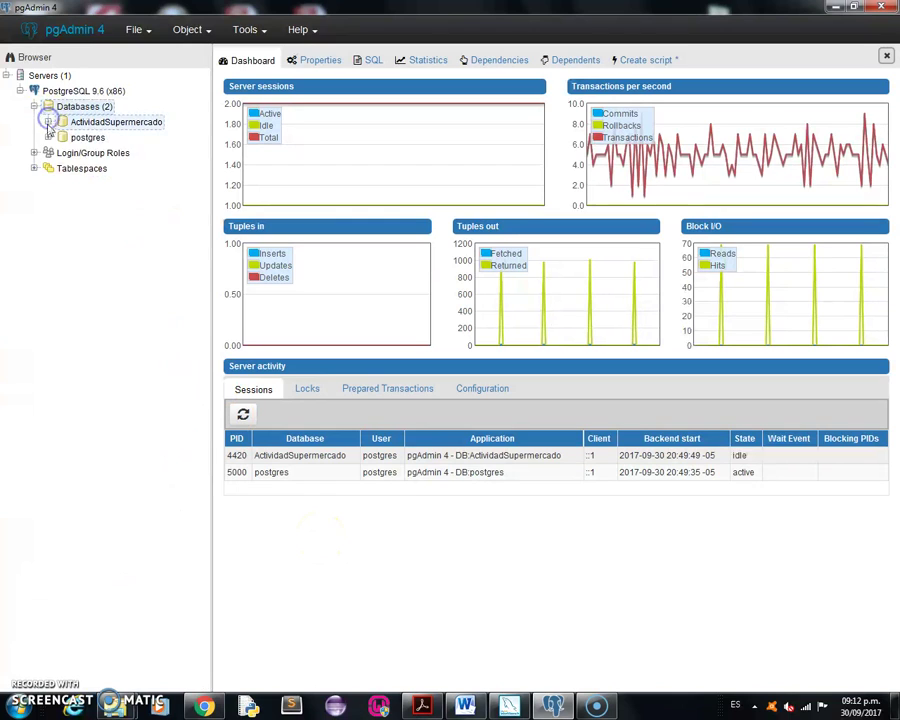
Open the Backup dialog for the ActividadSupermercado database
left_click(118, 124)
right_click(118, 124)
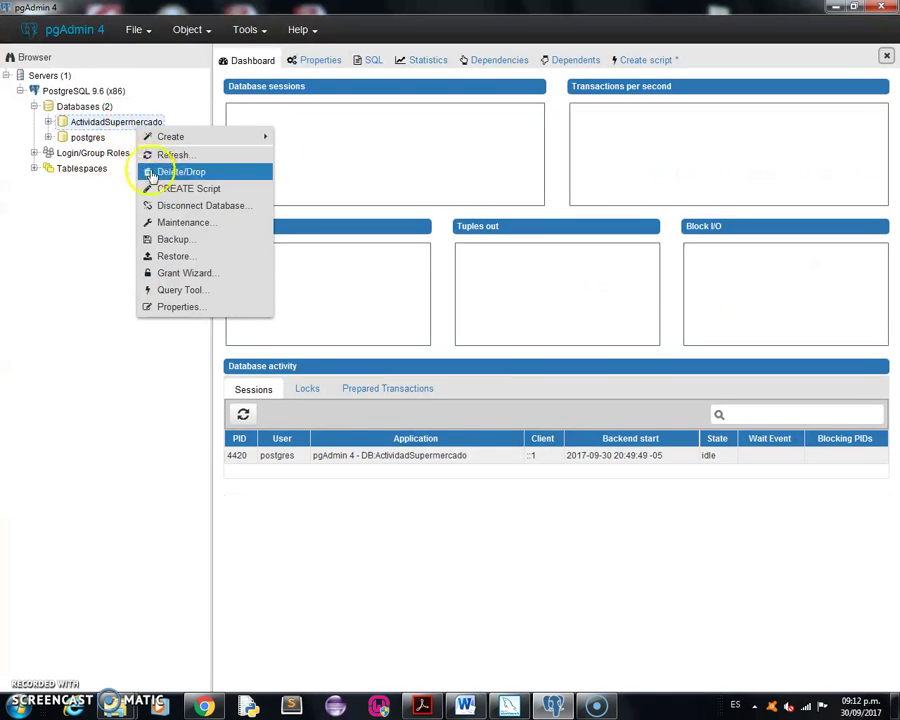
left_click(173, 240)
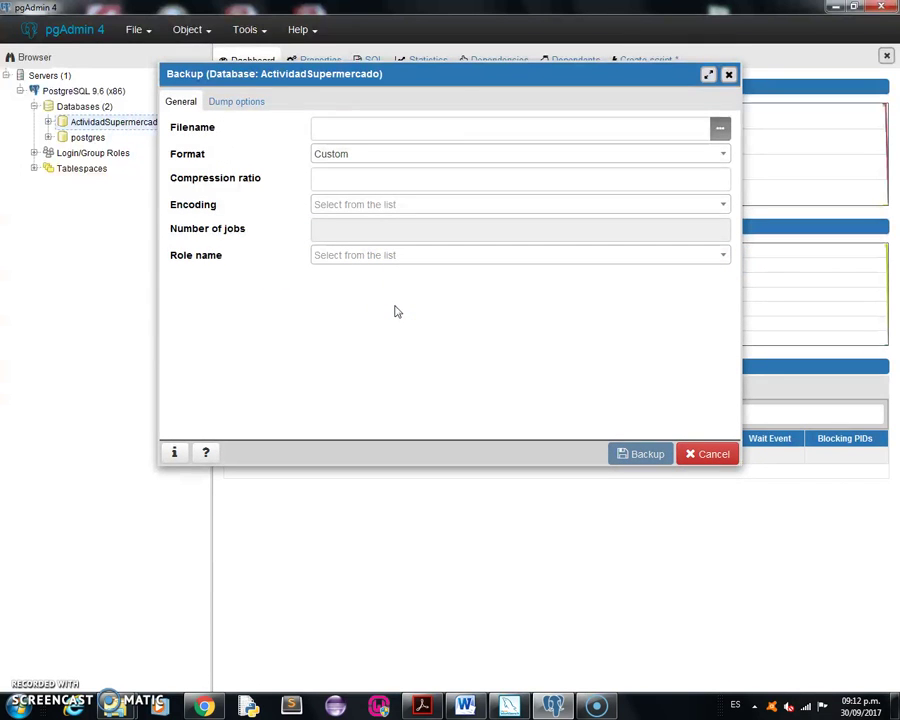
left_click_drag(427, 77, 423, 136)
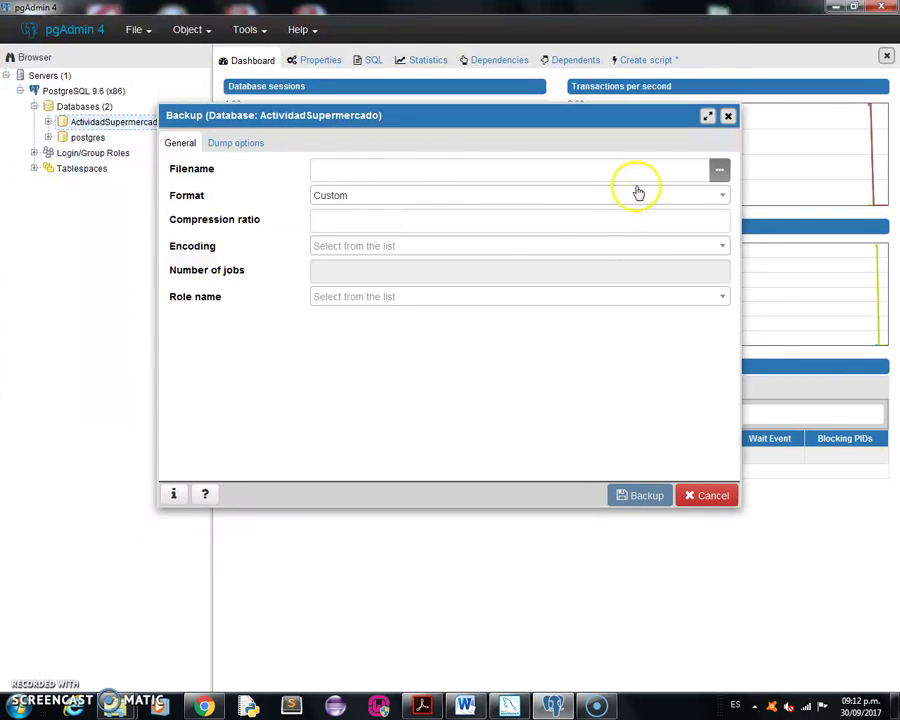
Browse for the backup file location and create a new folder named respaldo in C:\
left_click(721, 173)
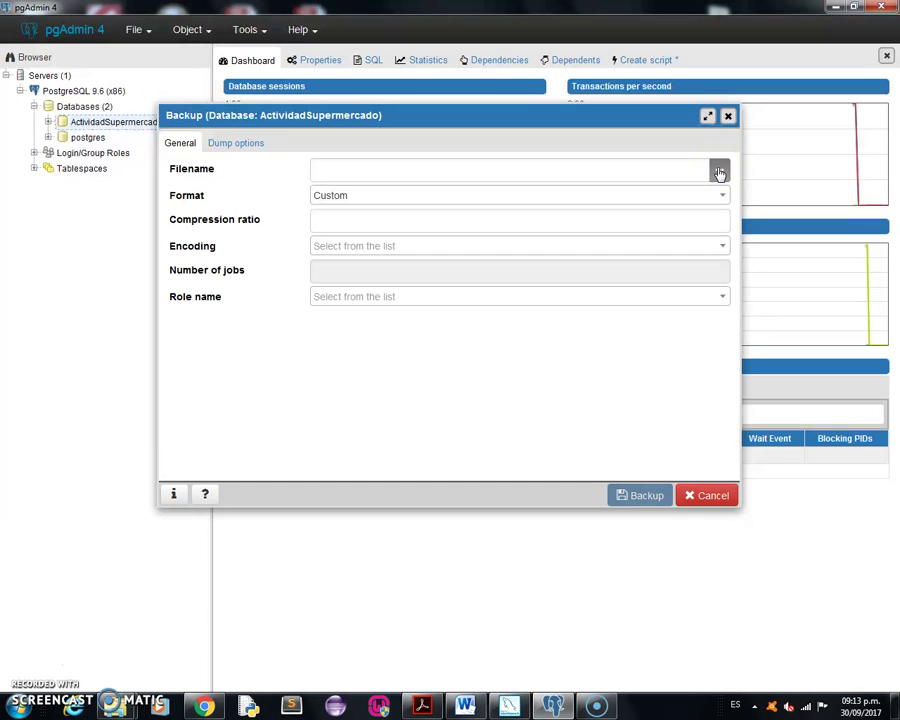
left_click(720, 173)
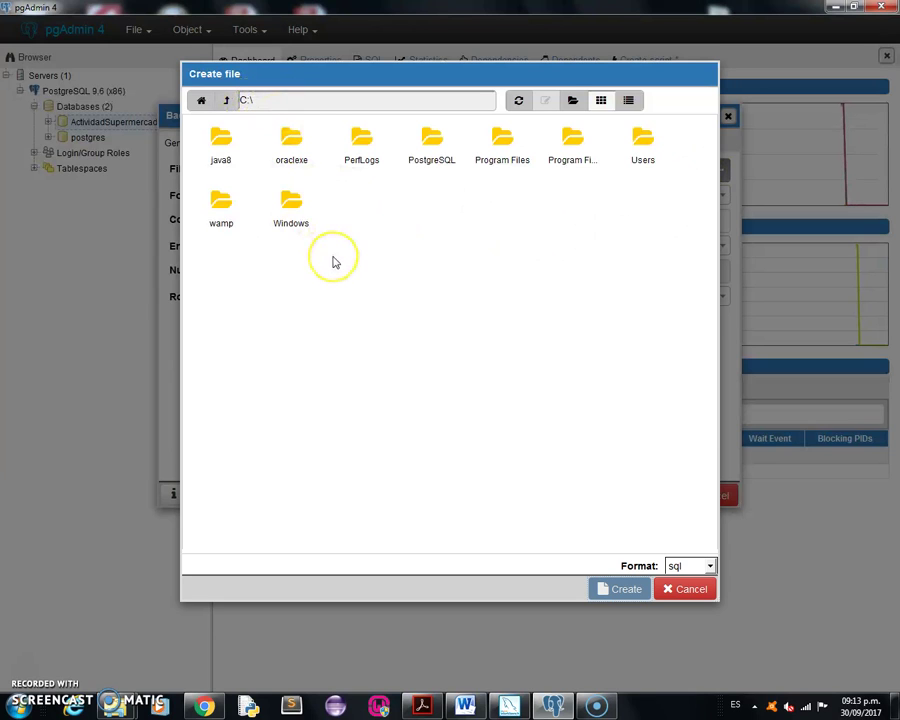
left_click(573, 100)
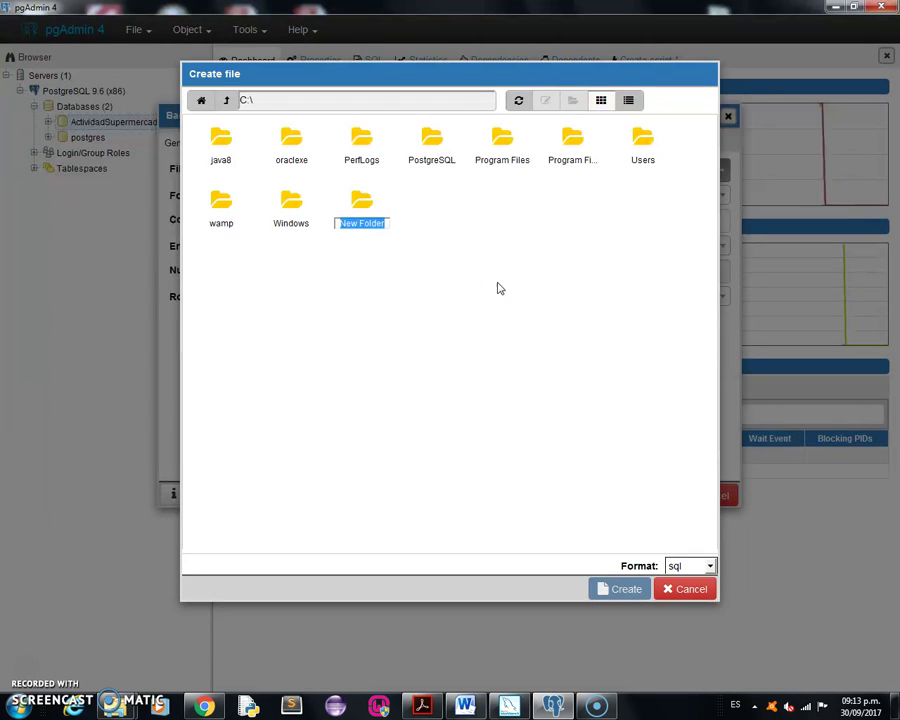
type("respaldo")
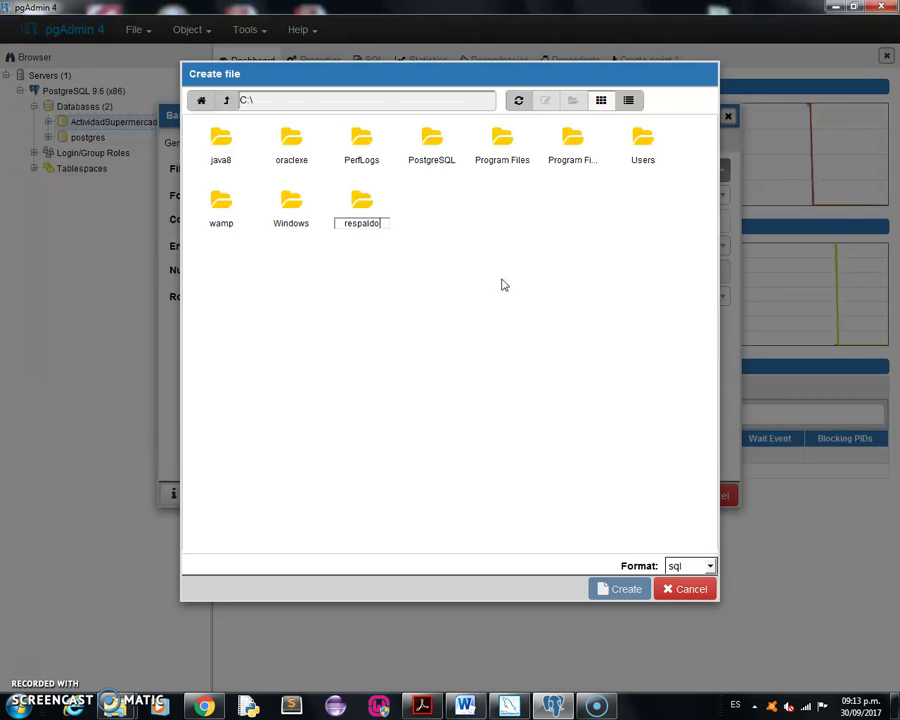
left_click(405, 222)
left_click(369, 208)
left_click(396, 276)
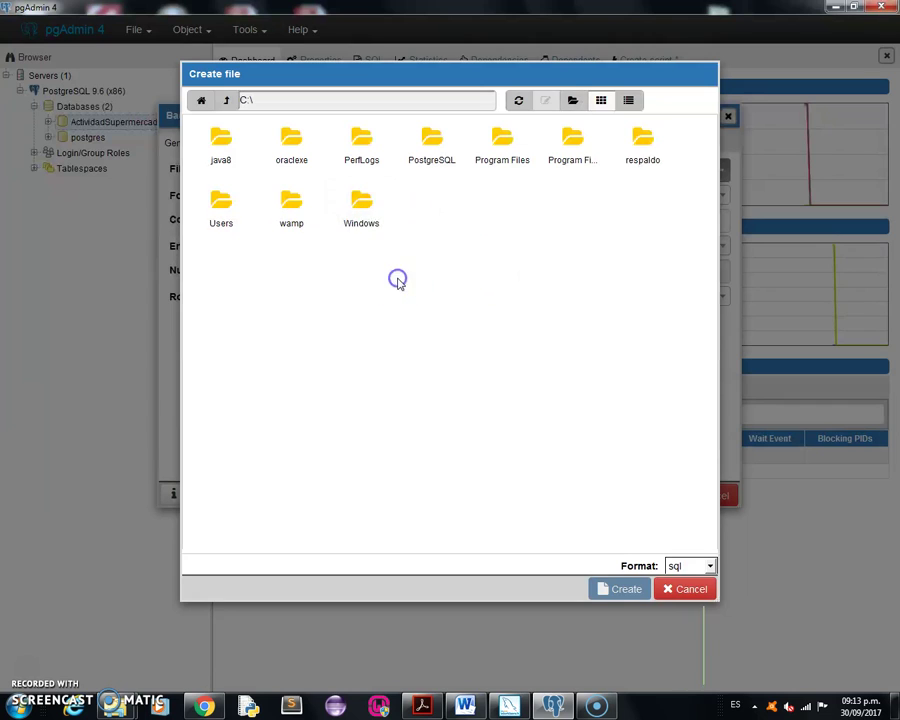
Set the backup file to backup1 inside the C:\respaldo folder
double_click(645, 155)
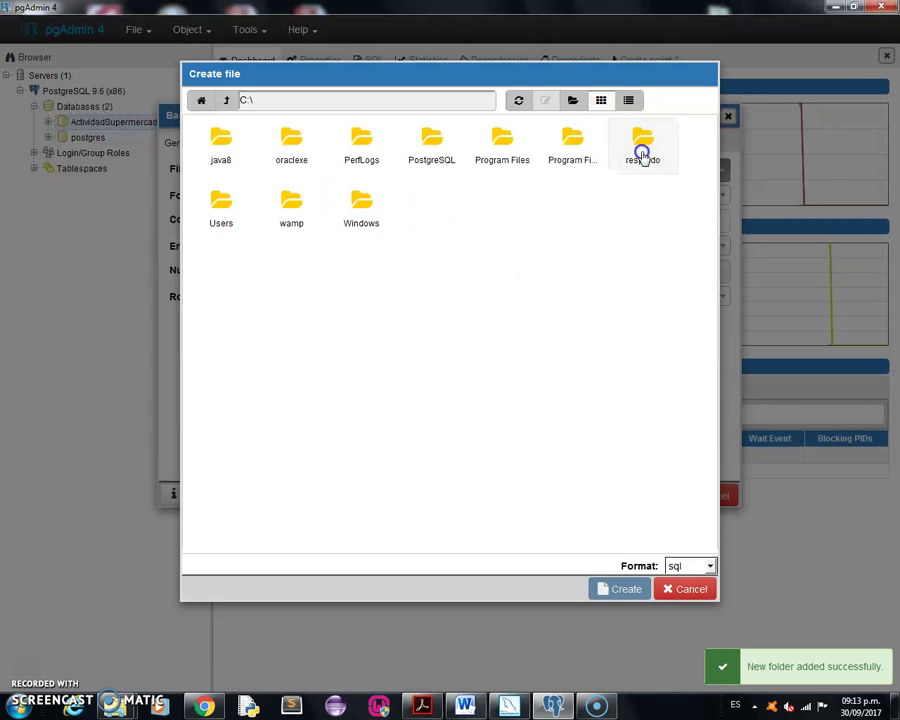
left_click(314, 100)
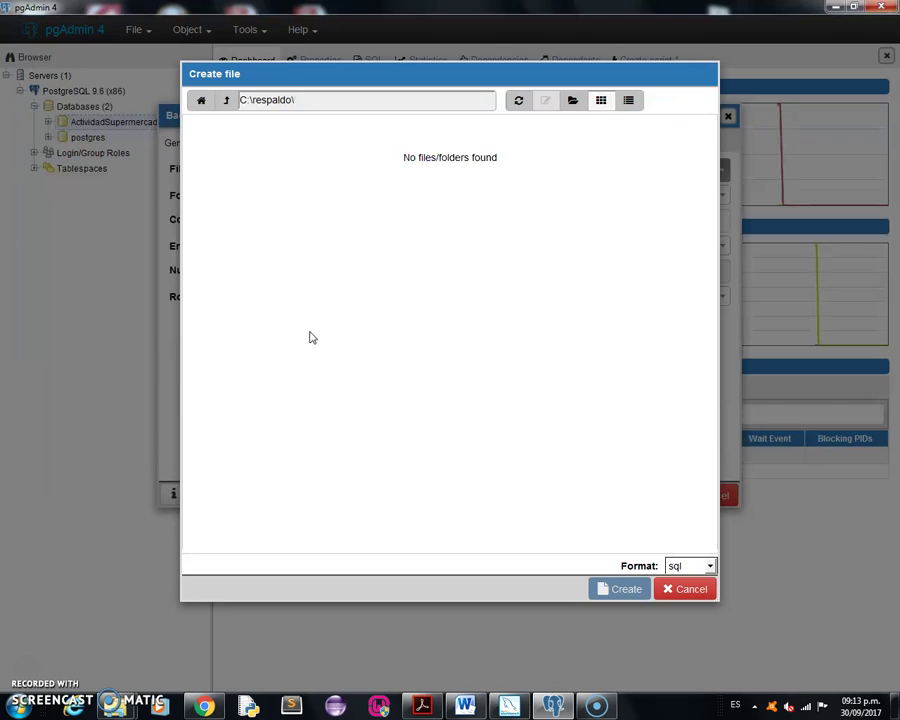
type("bac")
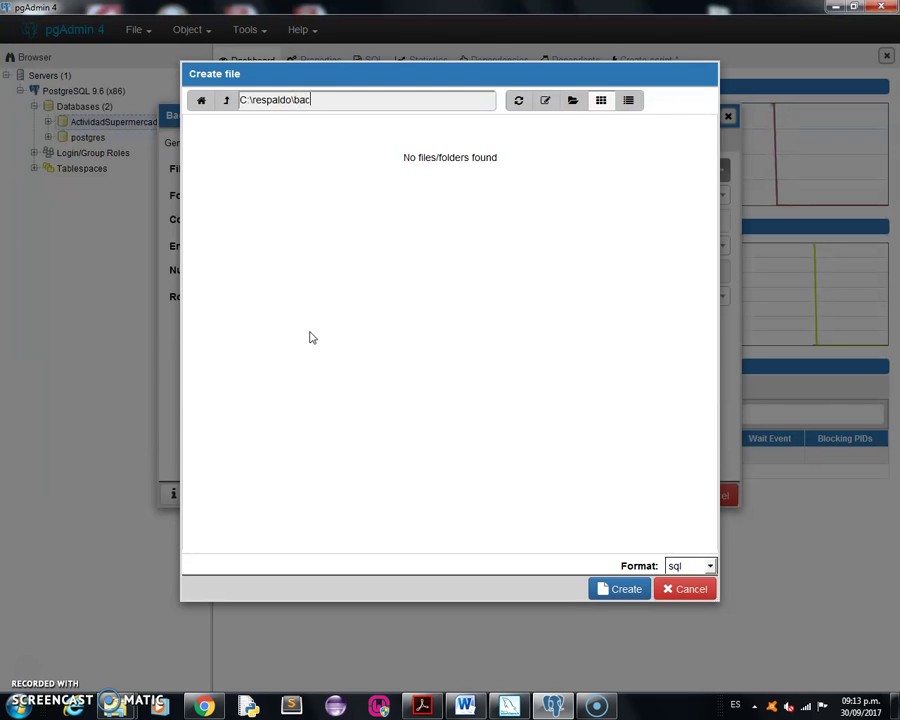
type("kup1")
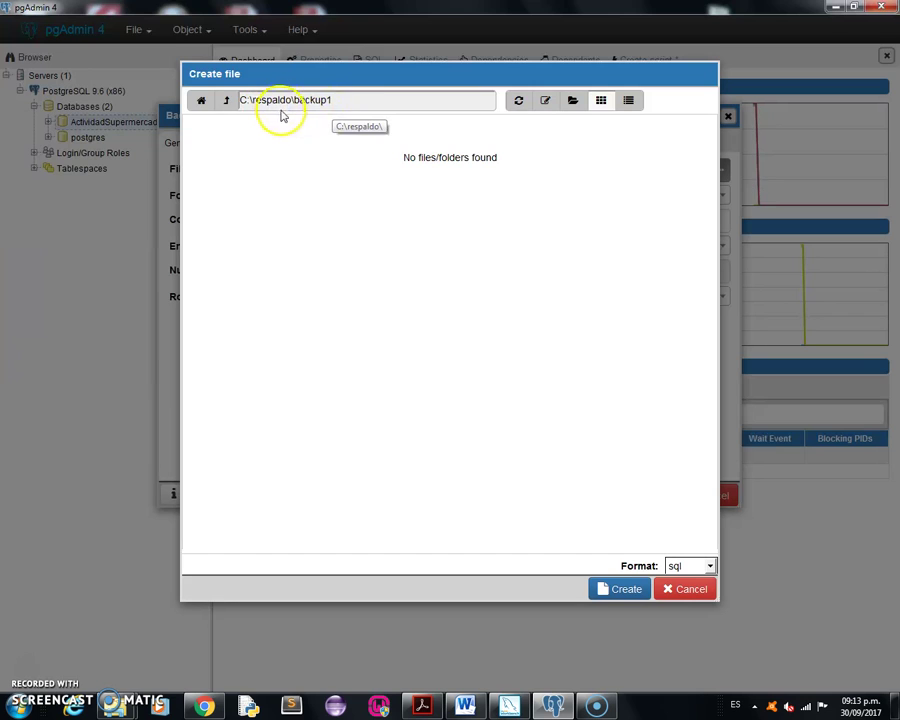
left_click(627, 591)
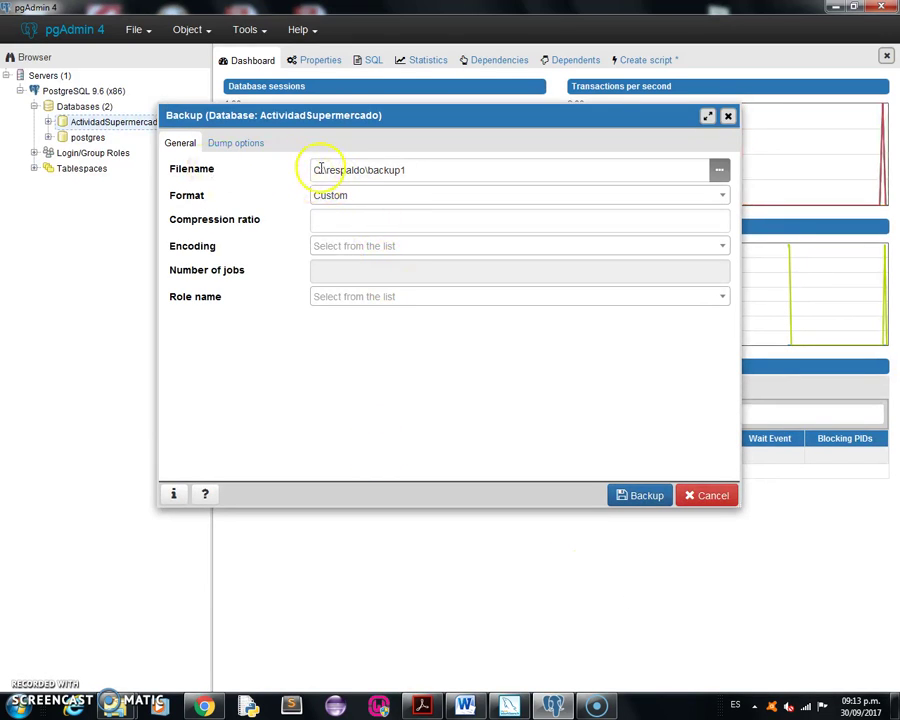
Run the ActividadSupermercado backup with the Custom format and check its completion status
left_click(650, 496)
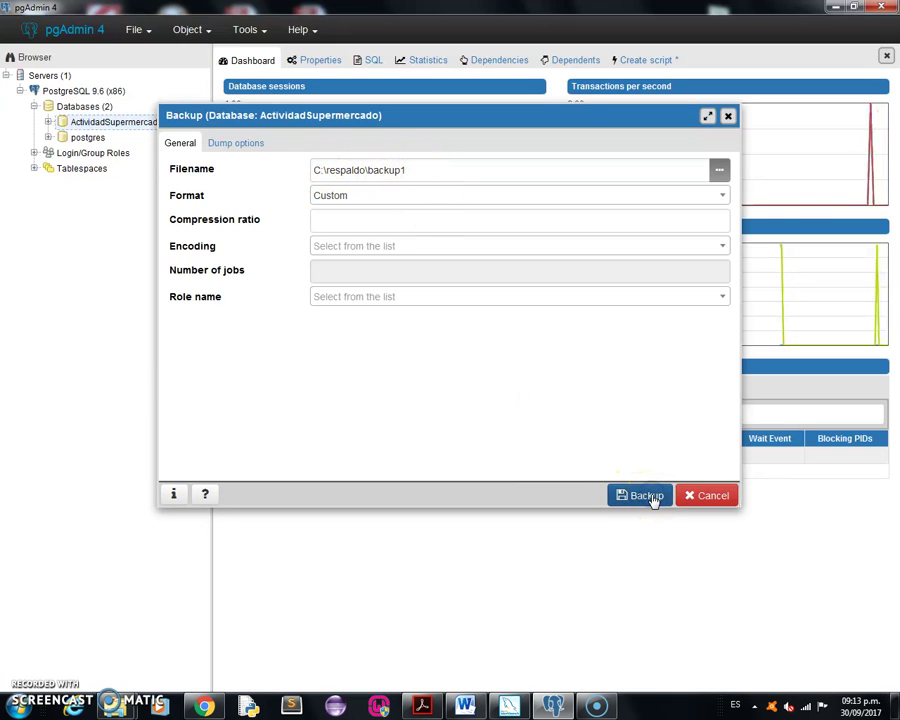
left_click(638, 497)
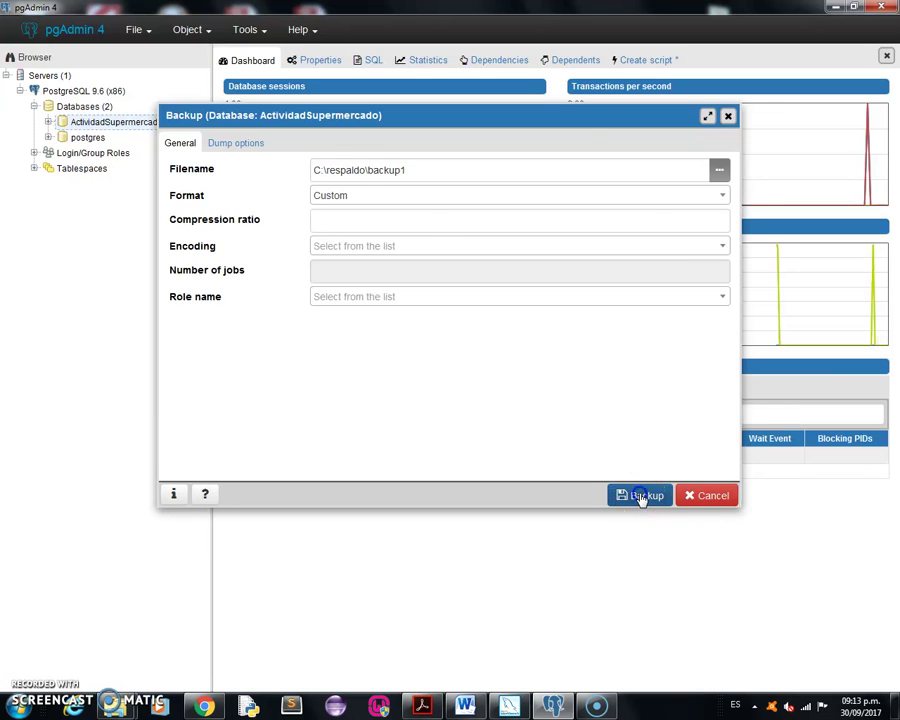
left_click(629, 519)
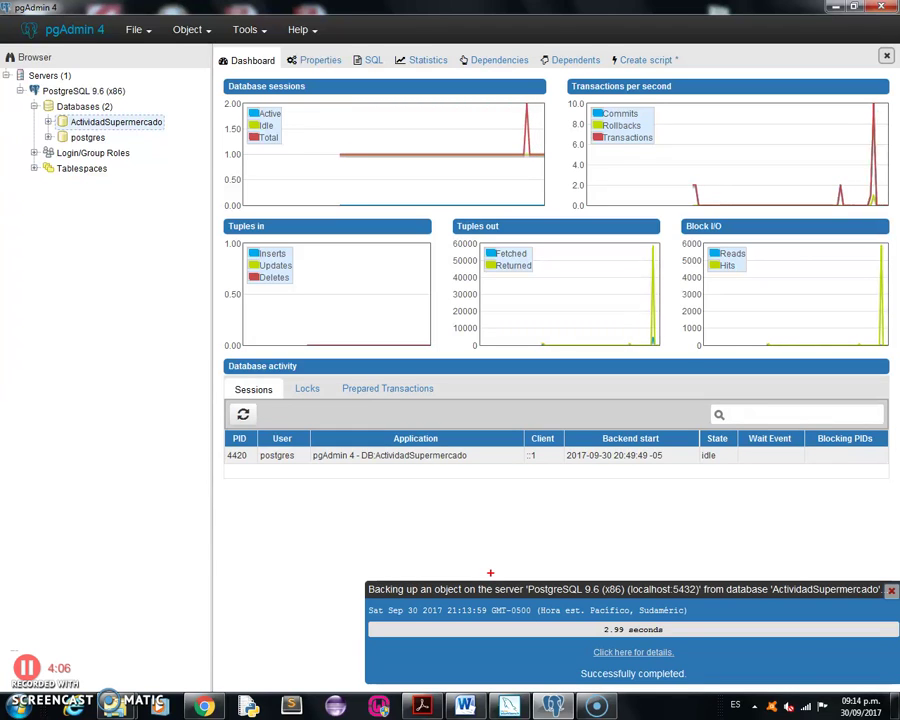
left_click_drag(585, 683, 678, 682)
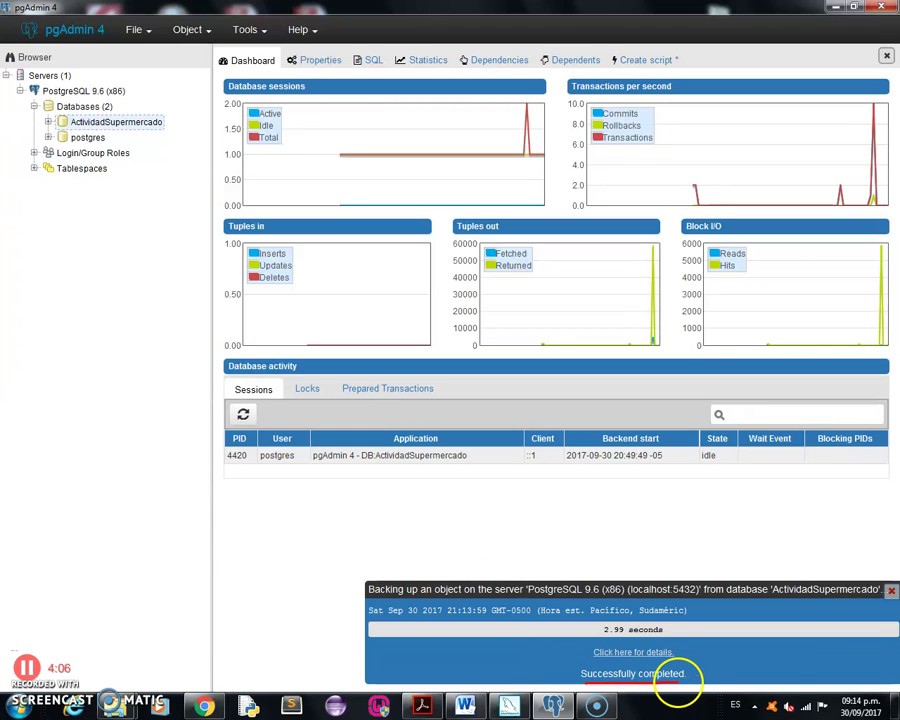
key("Escape")
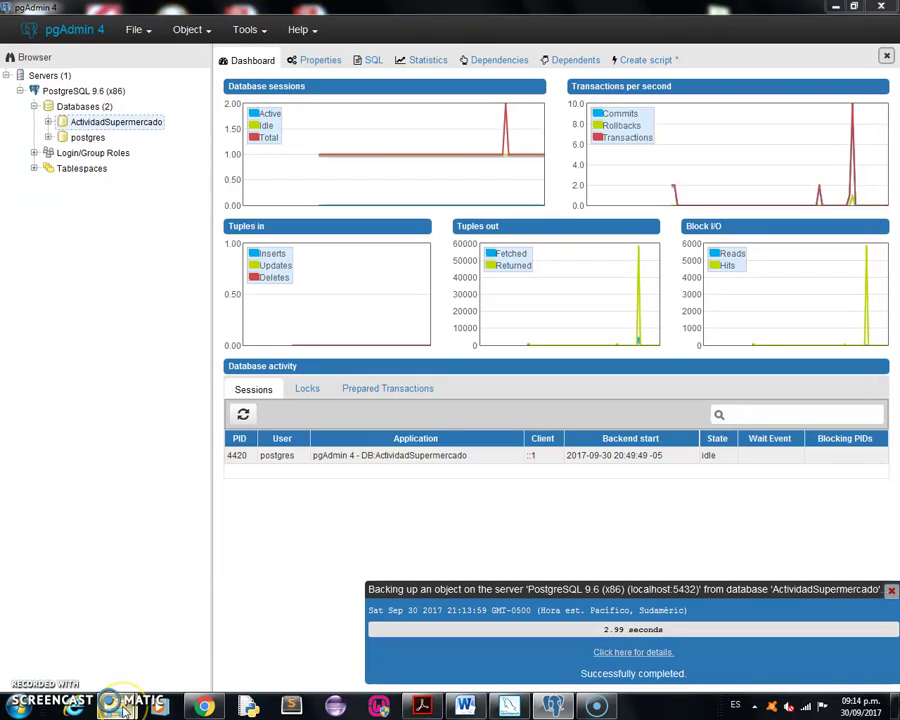
Switch to Windows Explorer, check the backup file inside C:\respaldo, and return to pgAdmin
mouse_move(122, 706)
left_click(231, 633)
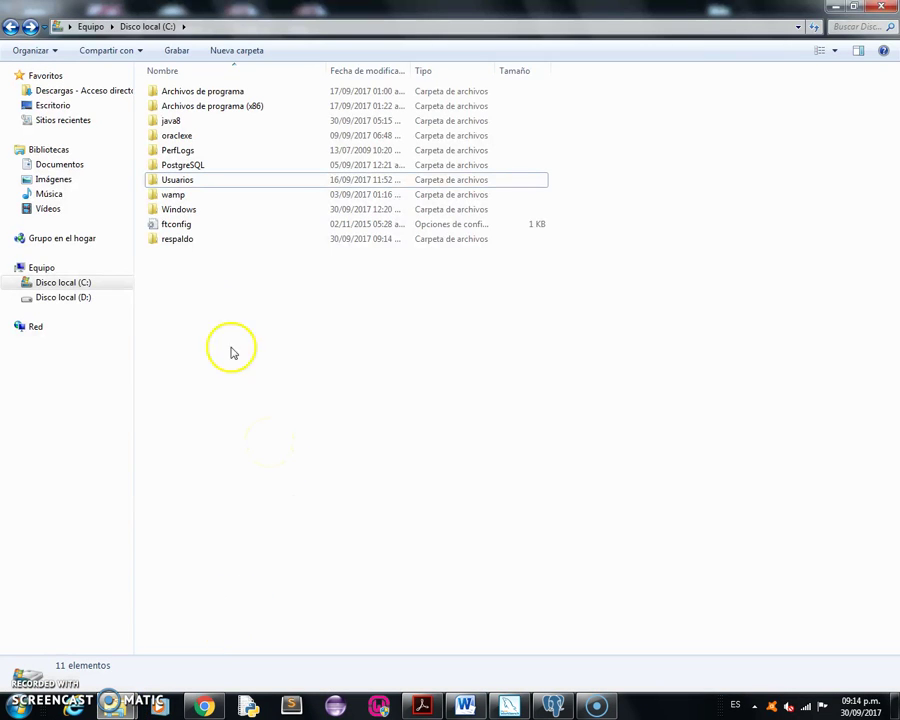
left_click(171, 245)
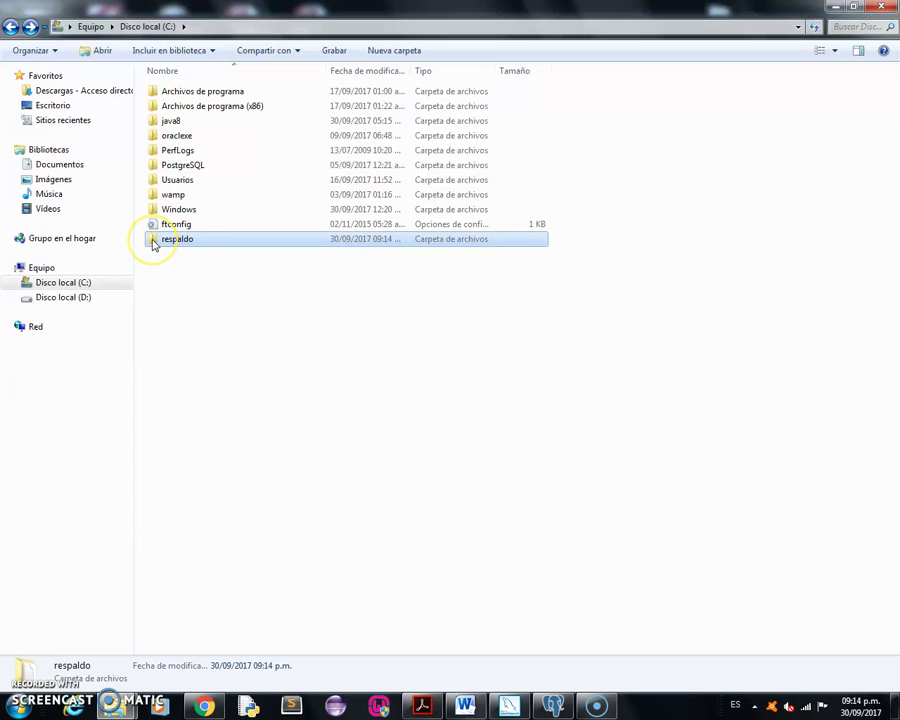
double_click(154, 245)
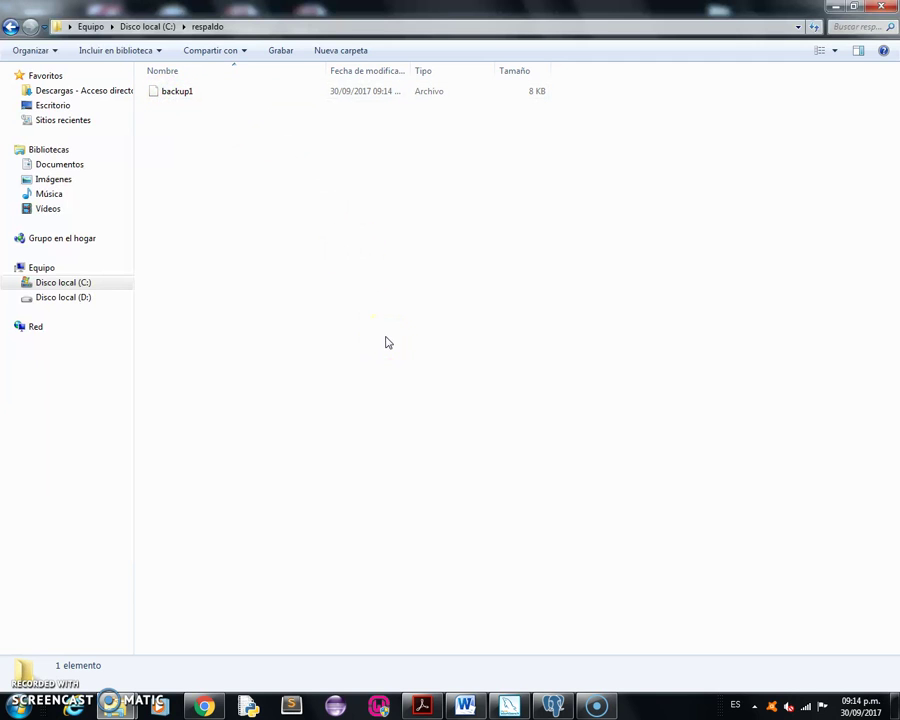
left_click(833, 10)
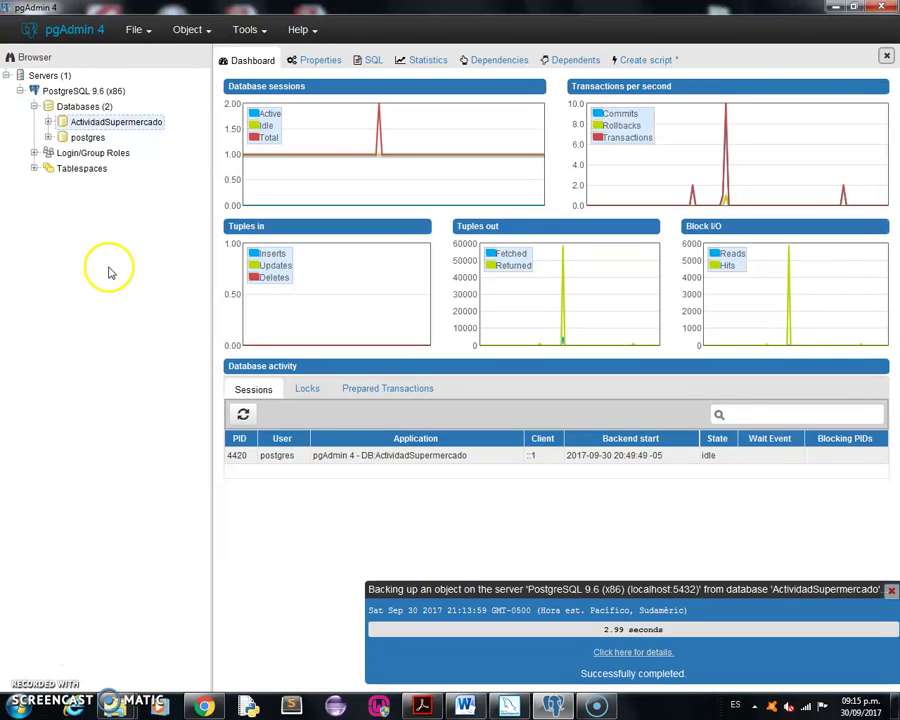
Create a new database named supermercado10 owned by postgres and dismiss the finished backup notification
left_click(68, 106)
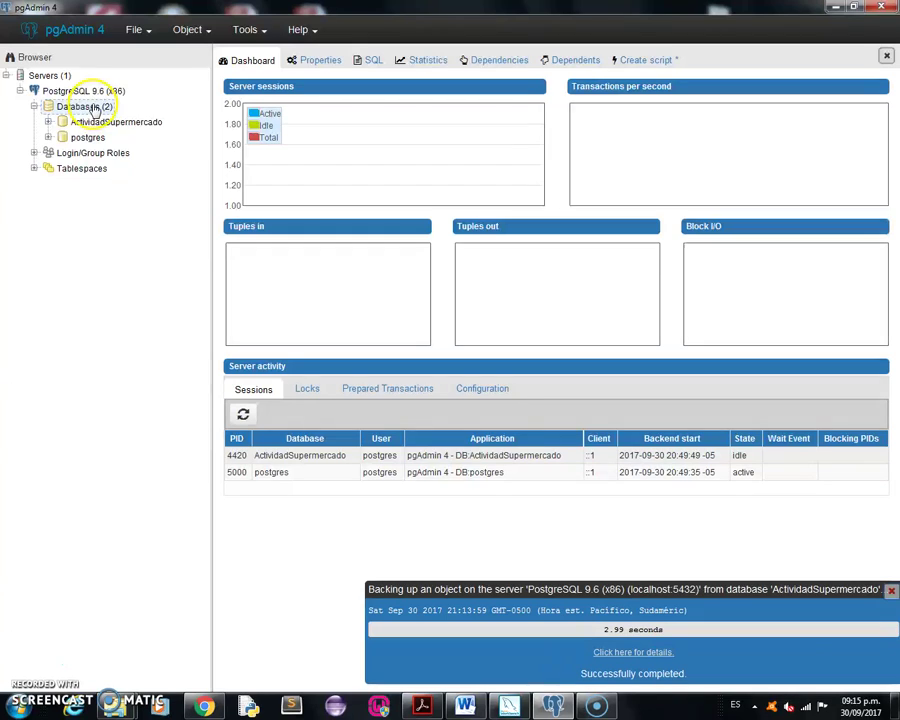
right_click(93, 107)
mouse_move(140, 122)
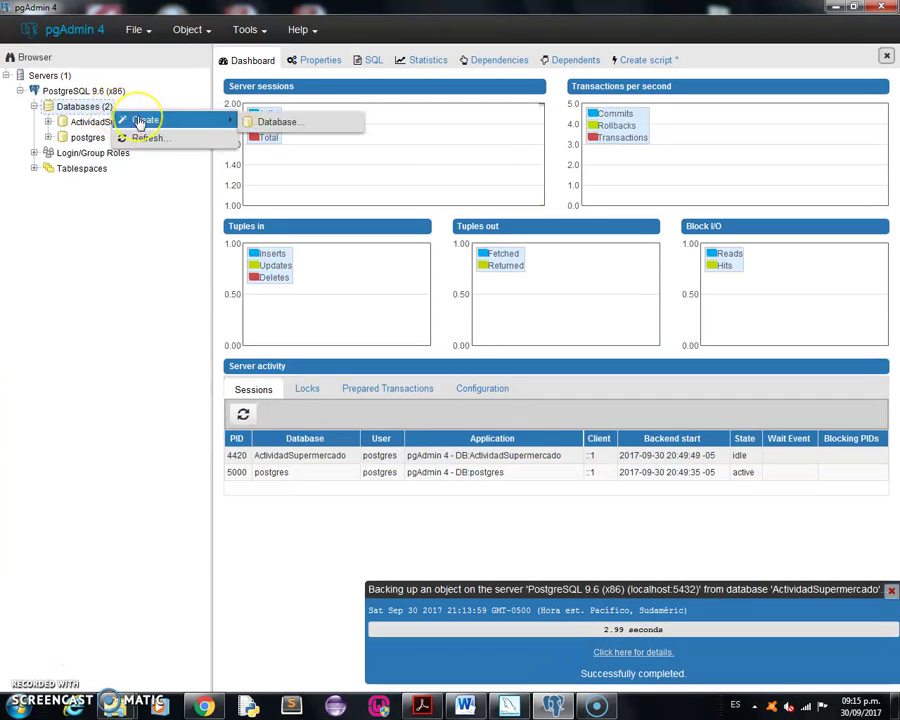
left_click(278, 122)
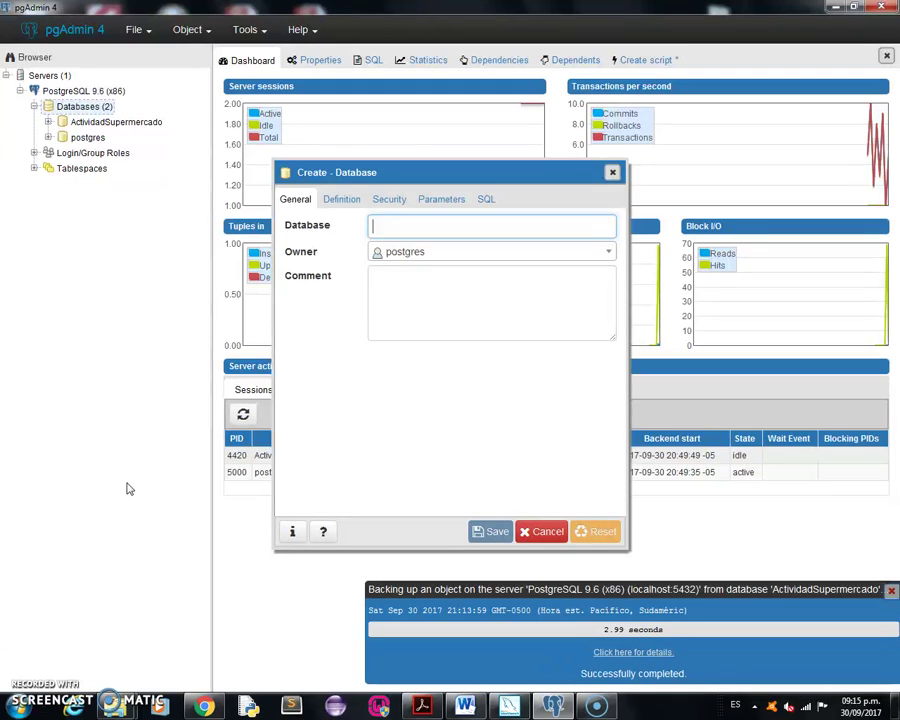
type("sup")
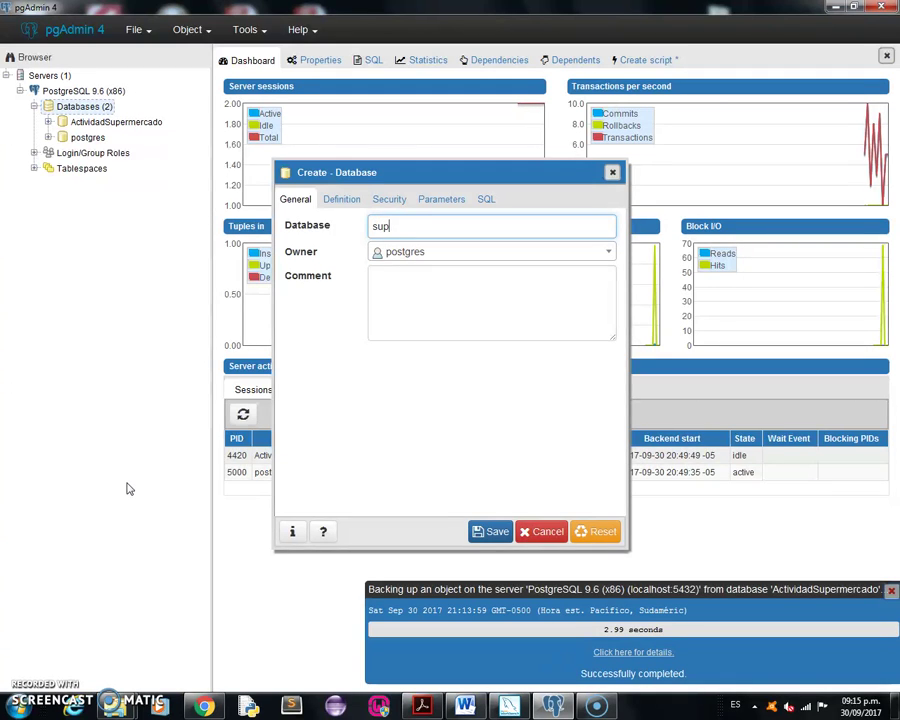
type("ermercado10")
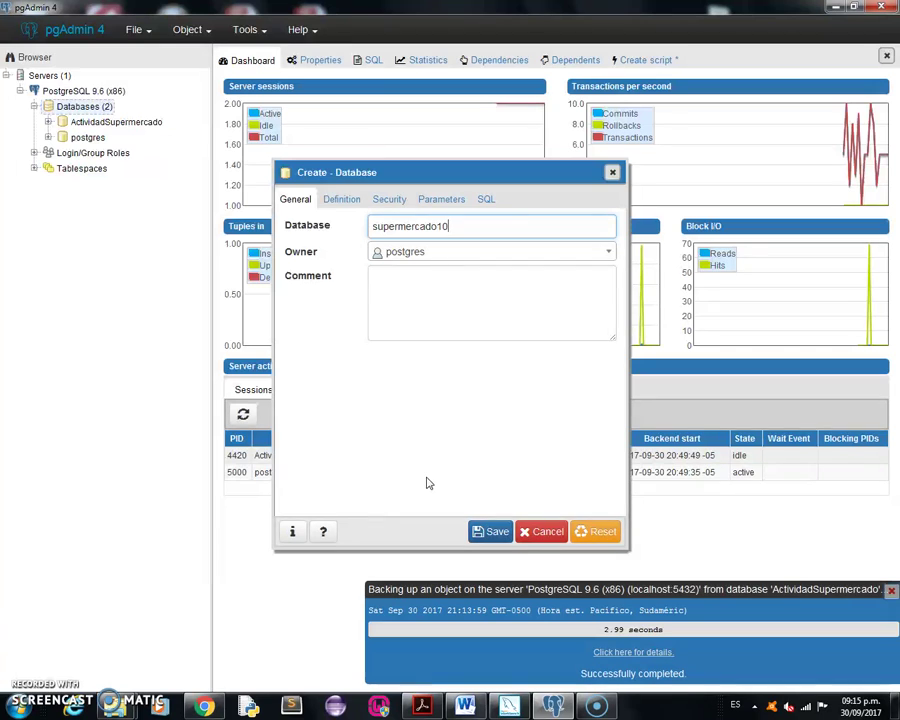
left_click(490, 531)
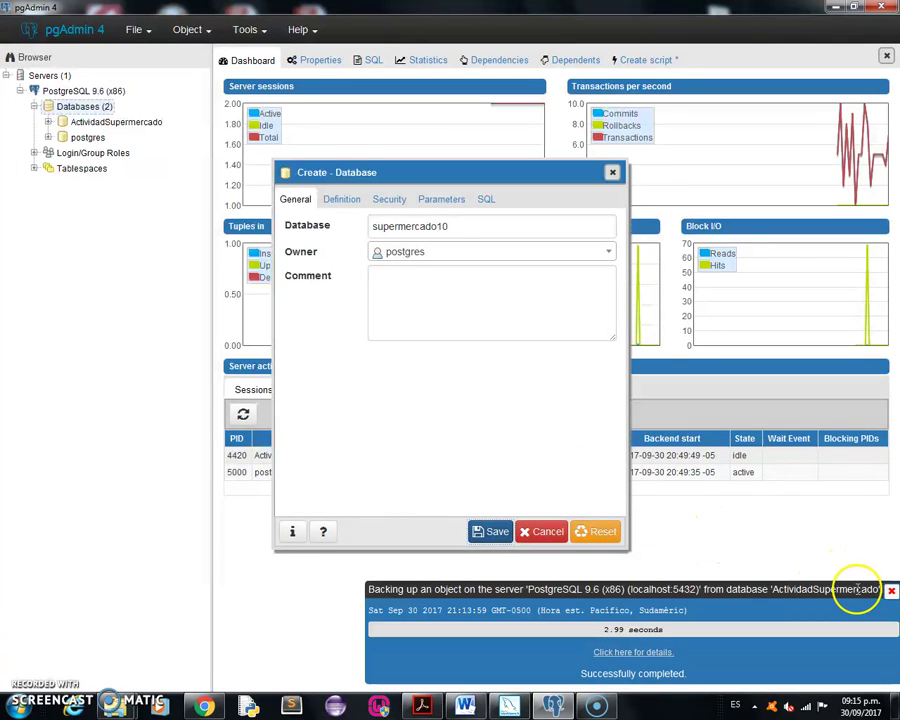
left_click(890, 592)
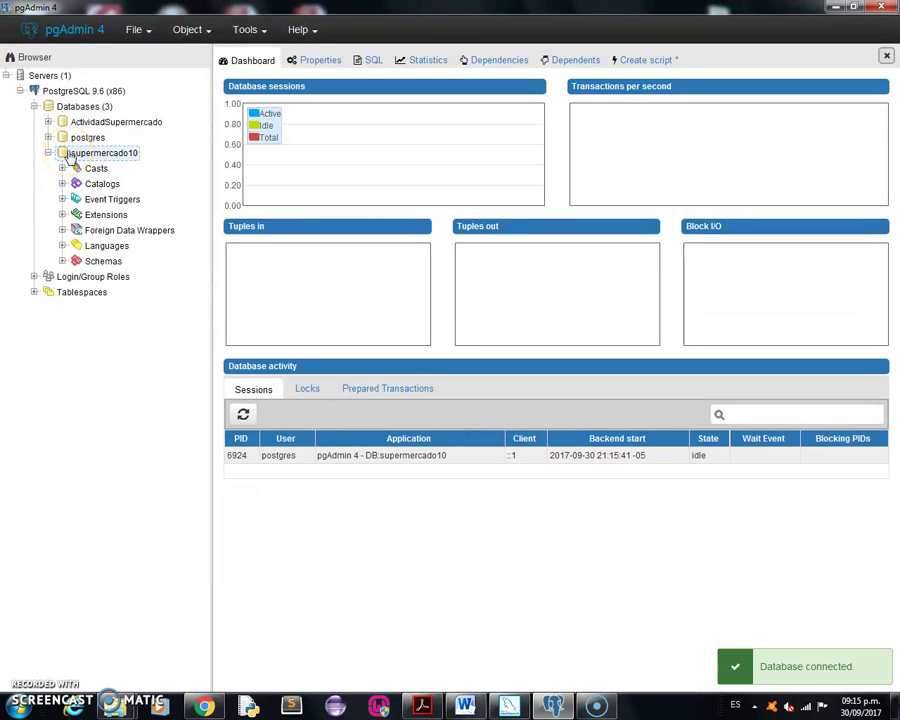
Check the public schema of supermercado10 for tables, and collapse the database again
left_click(62, 261)
left_click(76, 279)
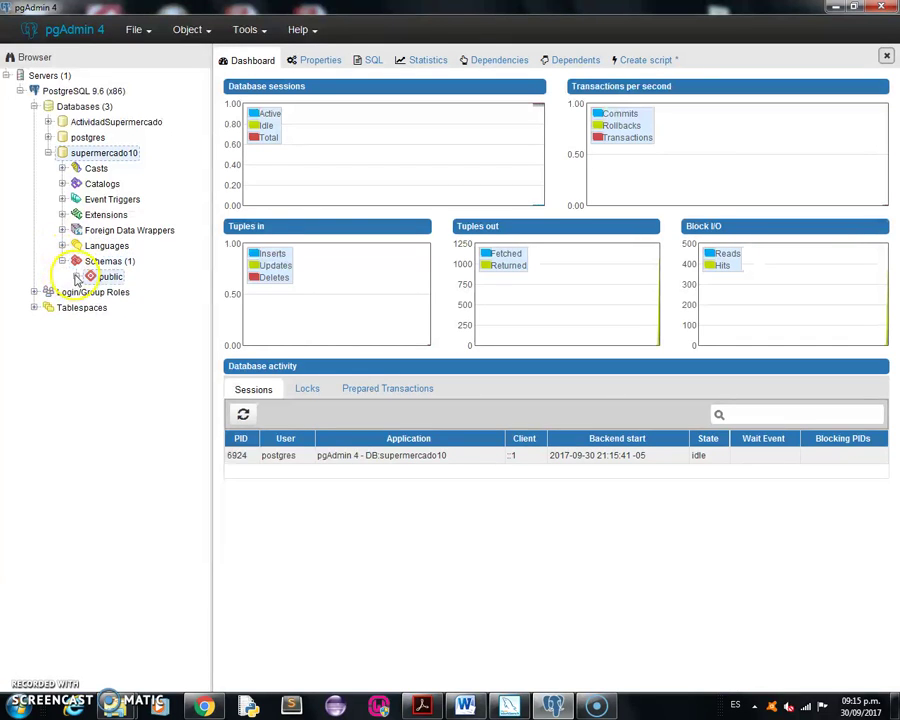
left_click(76, 277)
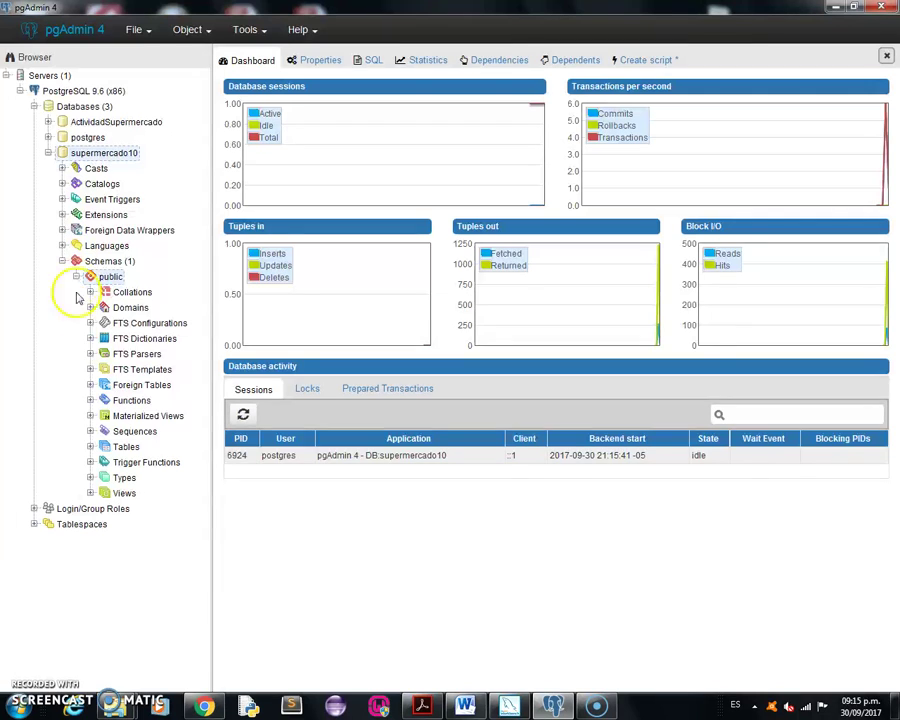
left_click(91, 447)
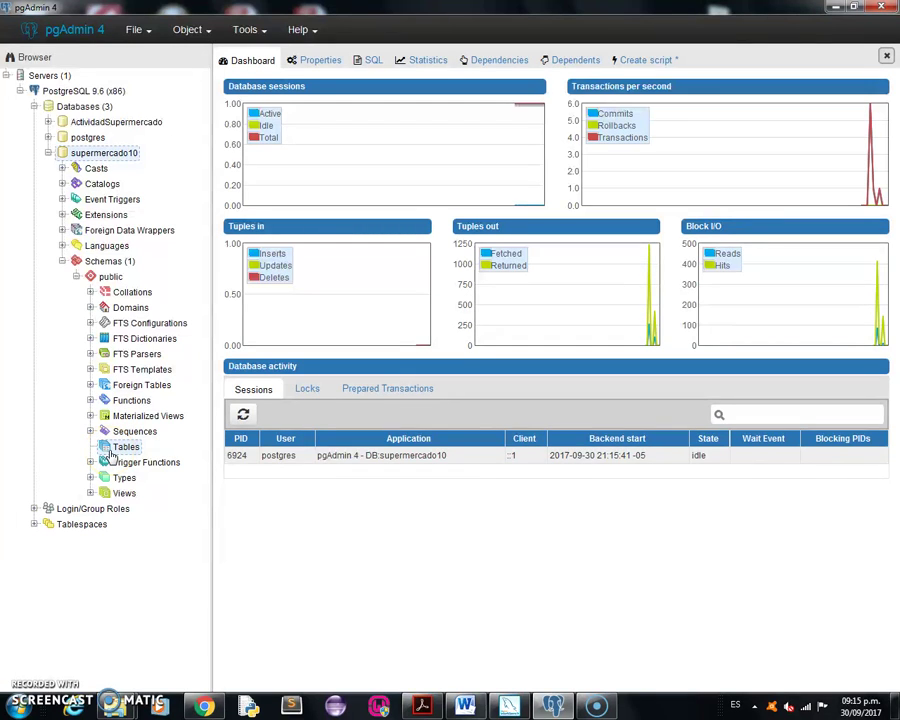
left_click(48, 153)
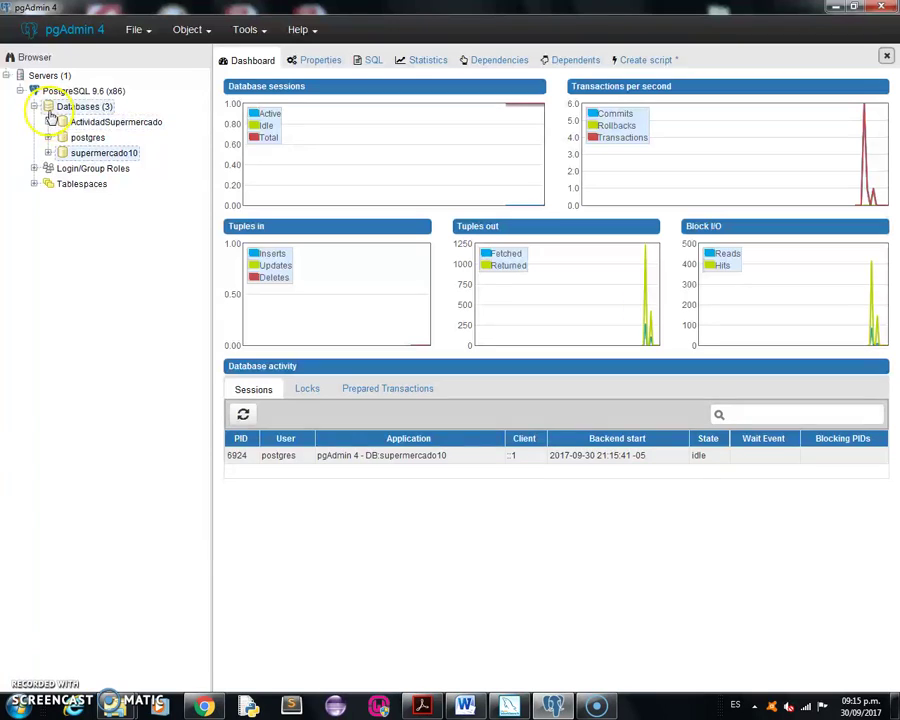
Open the Restore dialog for the supermercado10 database
left_click(103, 124)
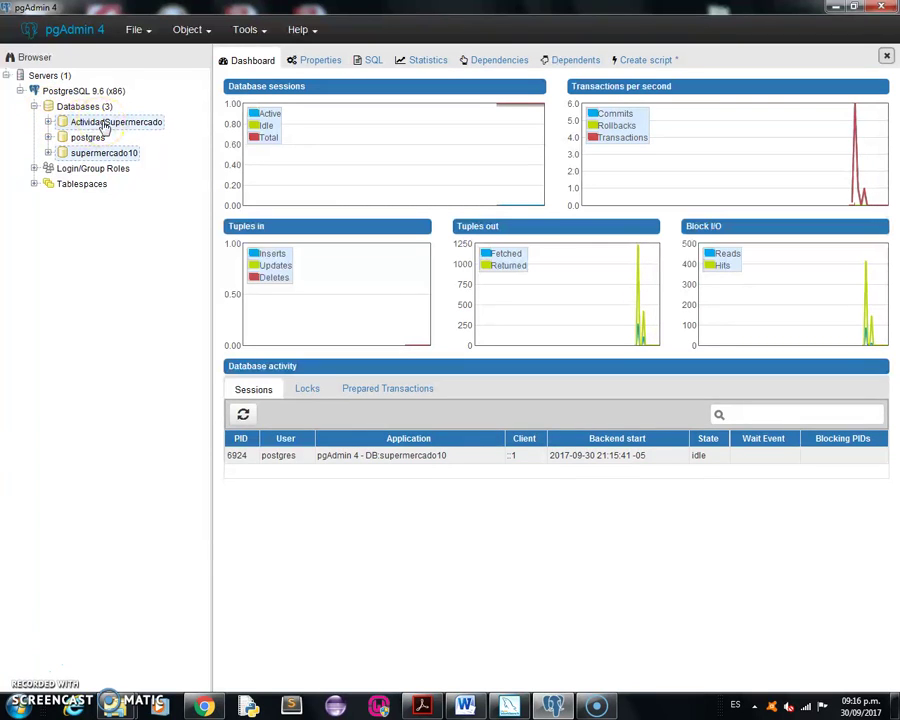
left_click(98, 153)
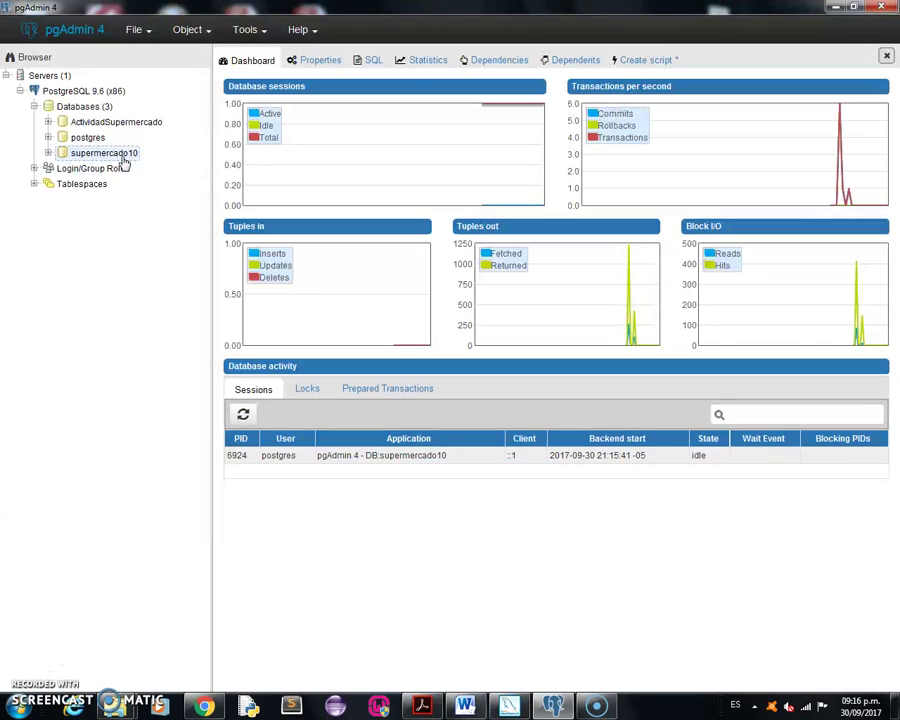
left_click(116, 159)
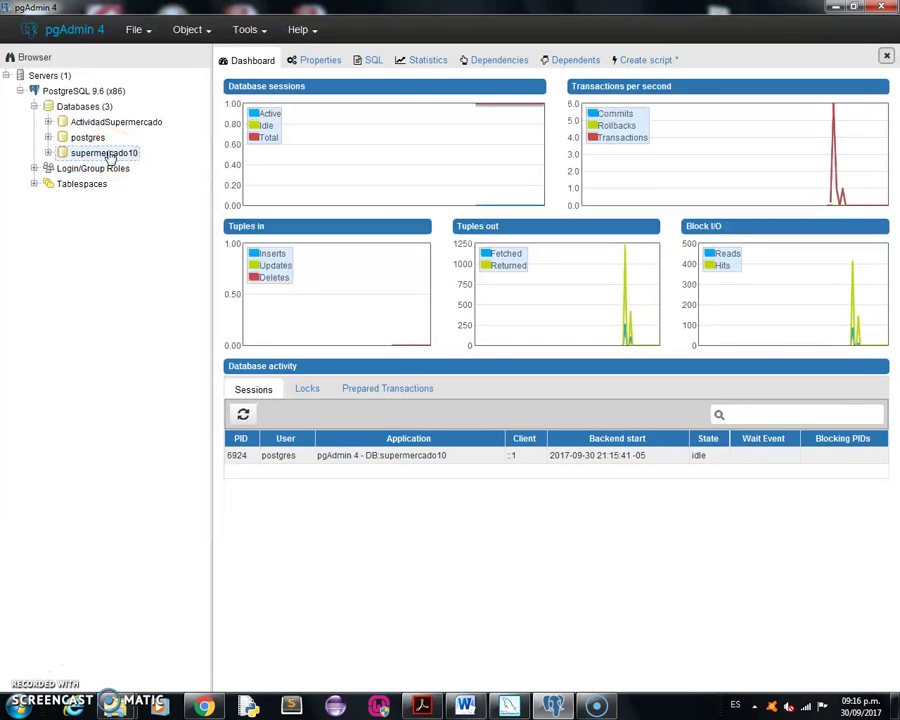
right_click(111, 157)
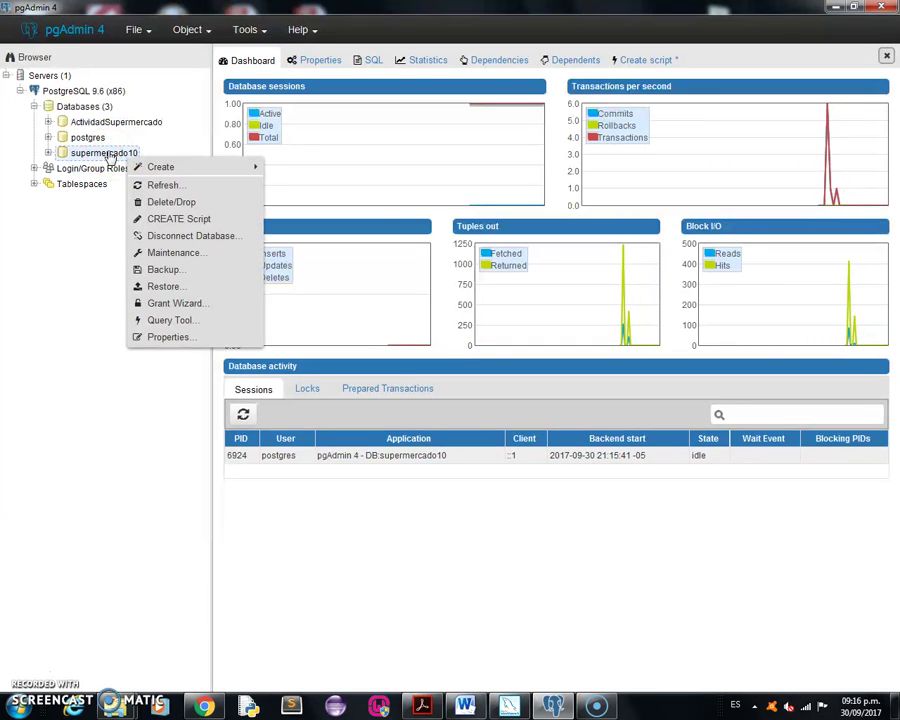
left_click(188, 288)
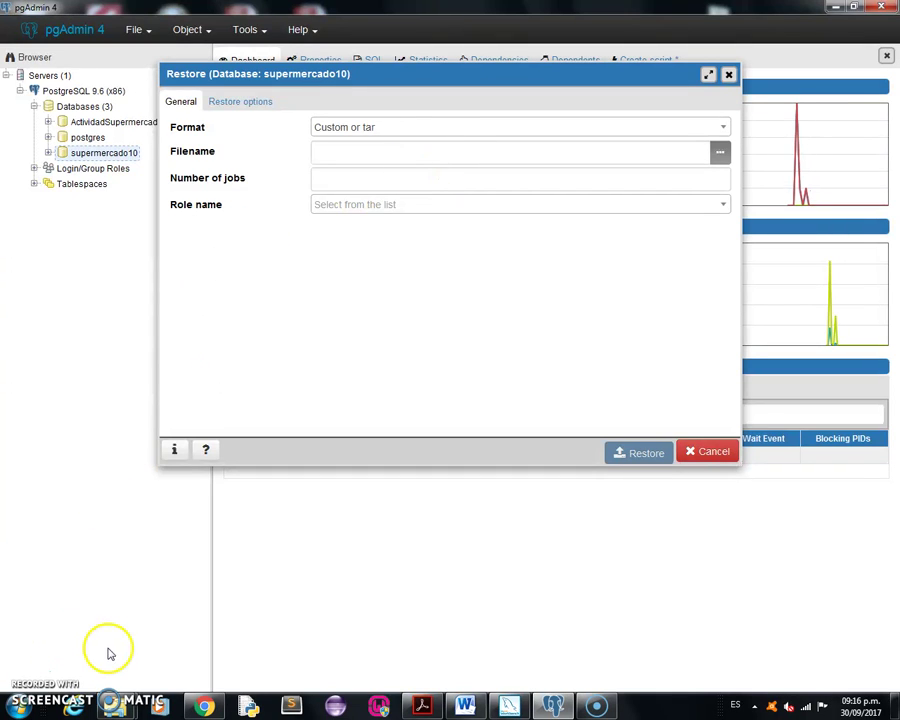
Switch to the respaldo folder in Windows Explorer and copy the location path from the backup1 file's properties
mouse_move(112, 702)
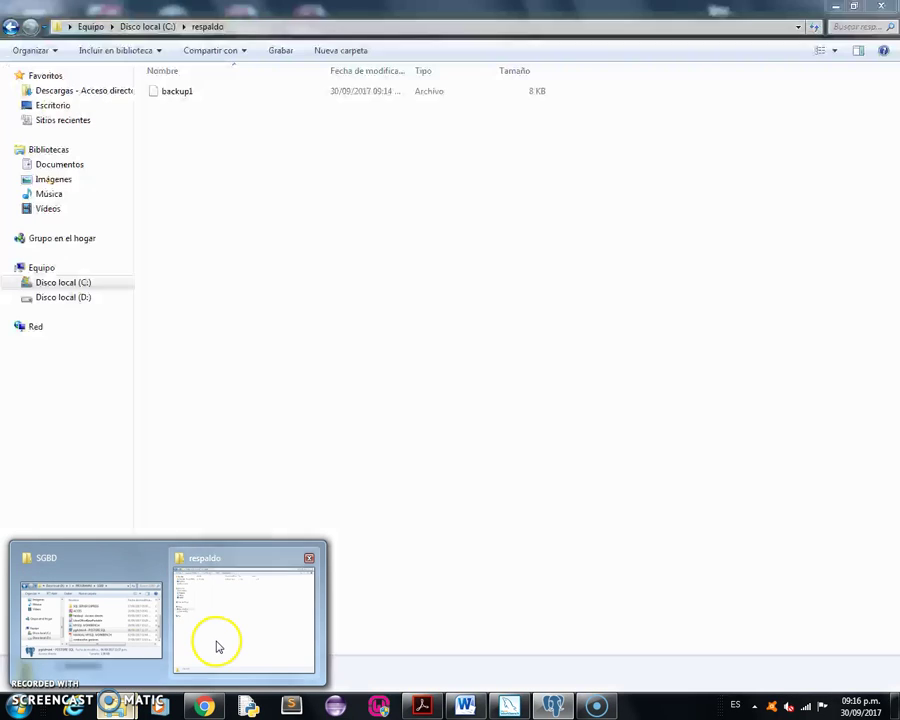
left_click(217, 646)
left_click(180, 92)
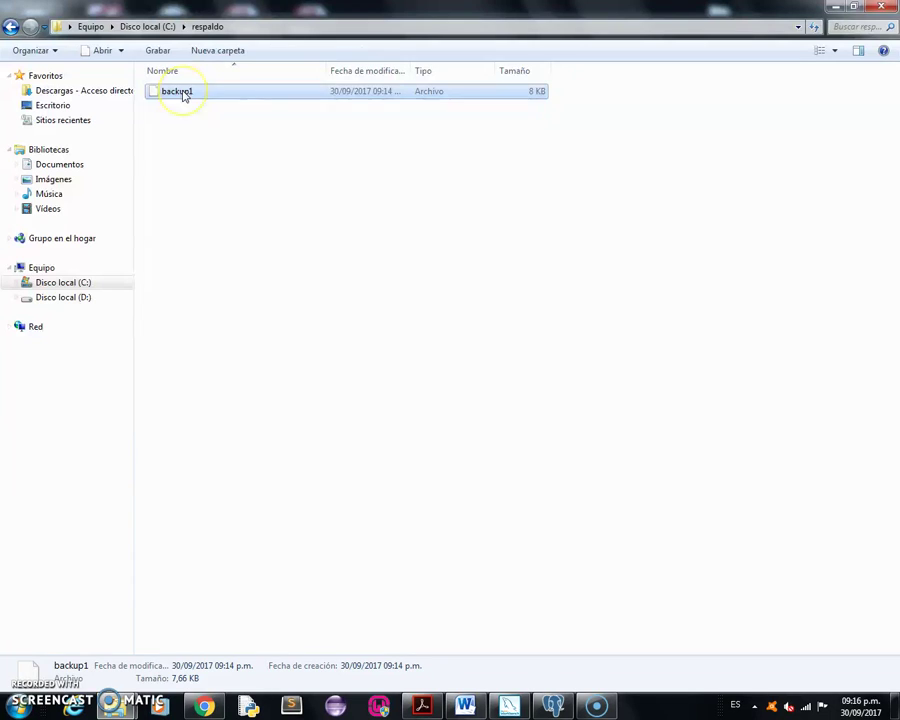
right_click(183, 95)
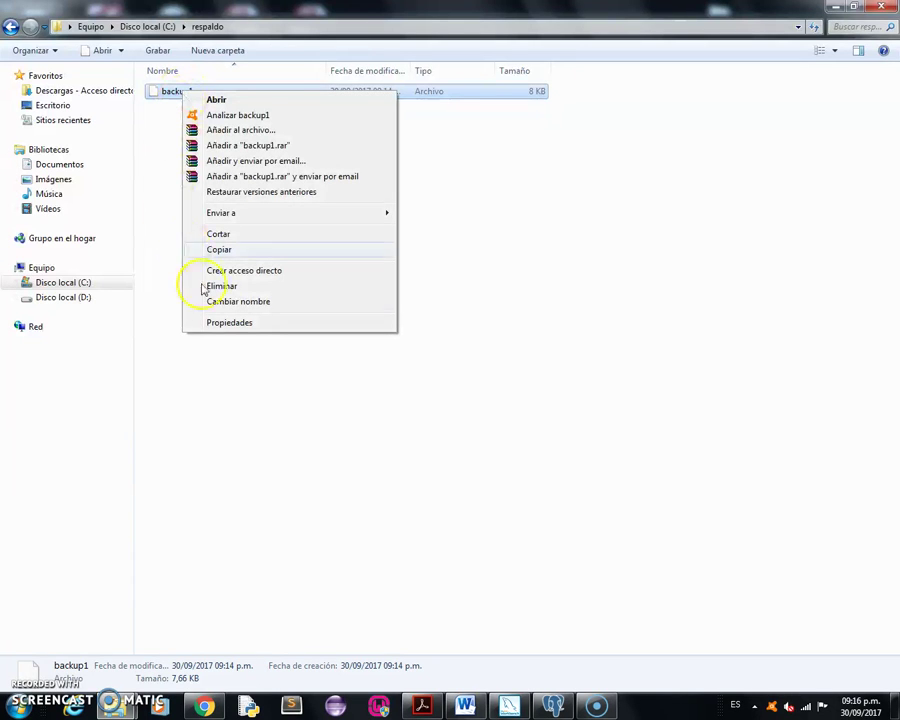
left_click(229, 325)
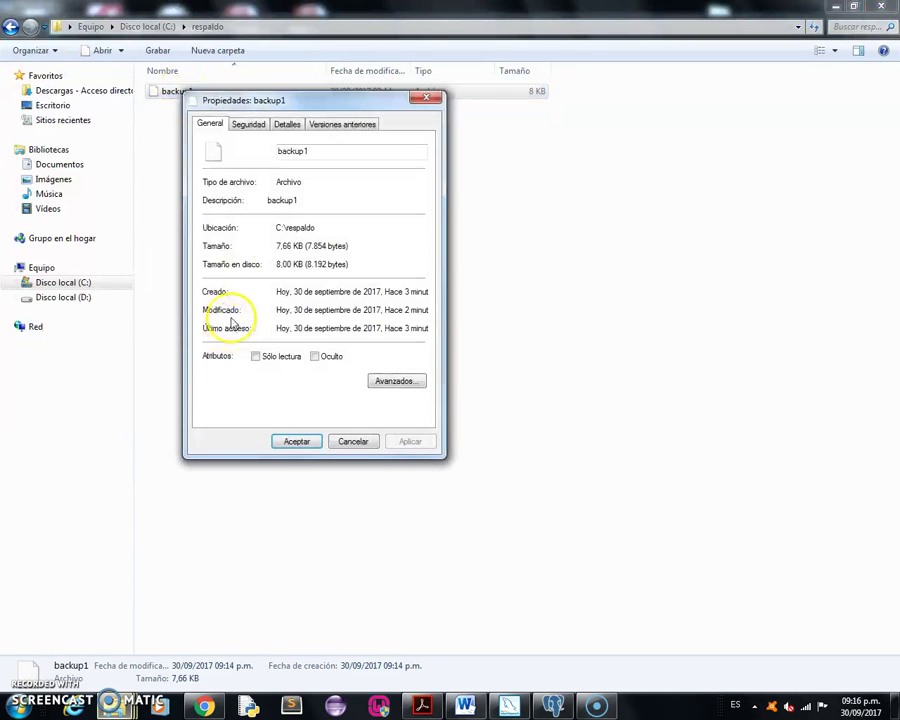
left_click_drag(281, 227, 315, 225)
right_click(302, 234)
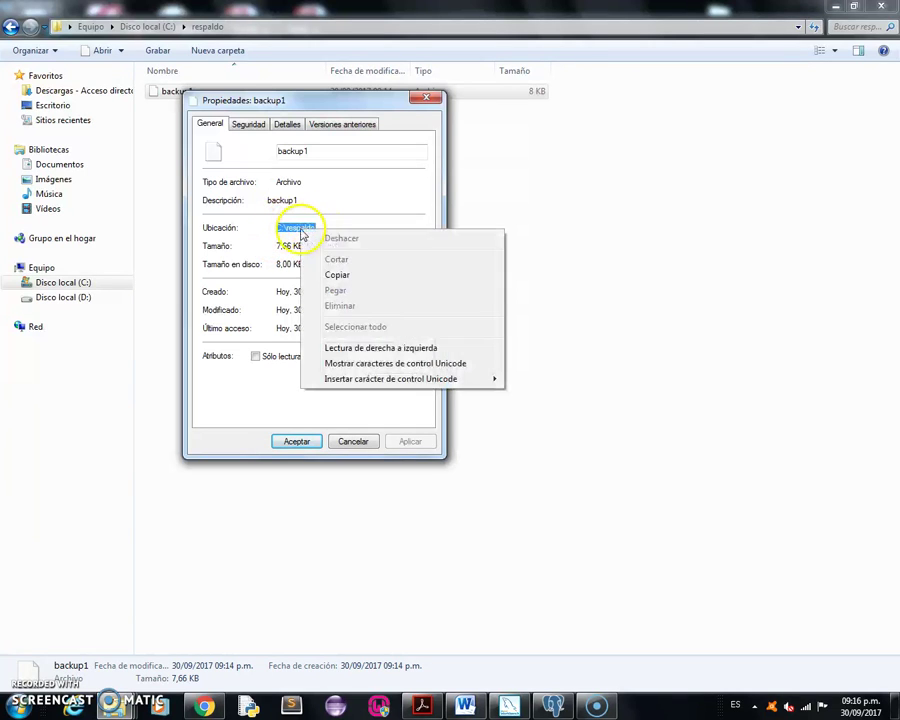
left_click(336, 275)
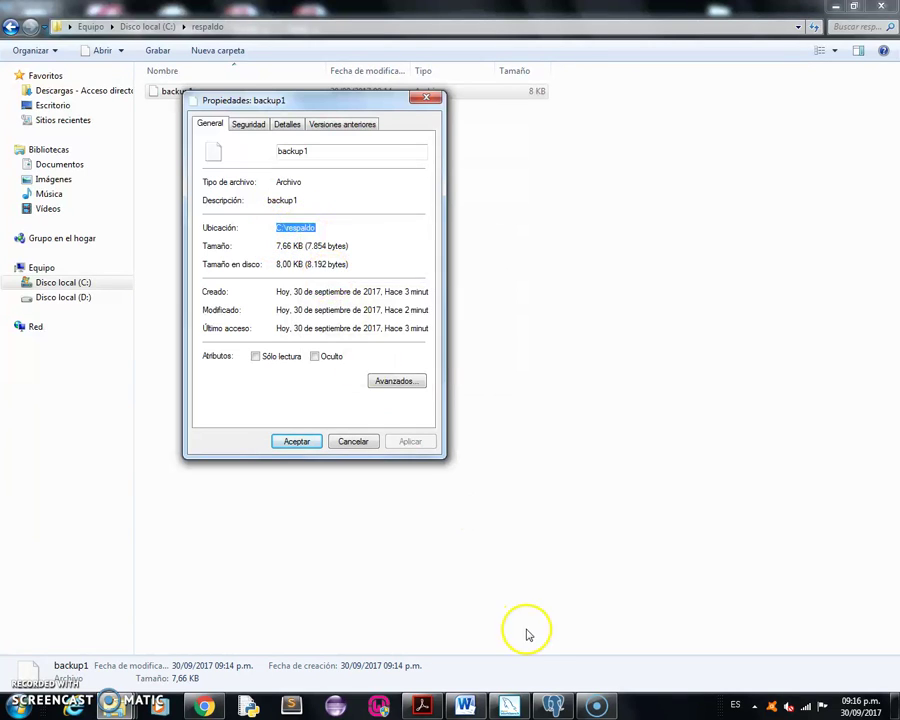
Back in pgAdmin, restore supermercado10 from C:\respaldo\backup1 with the Custom or tar format and check its completion status
left_click(553, 705)
left_click(319, 154)
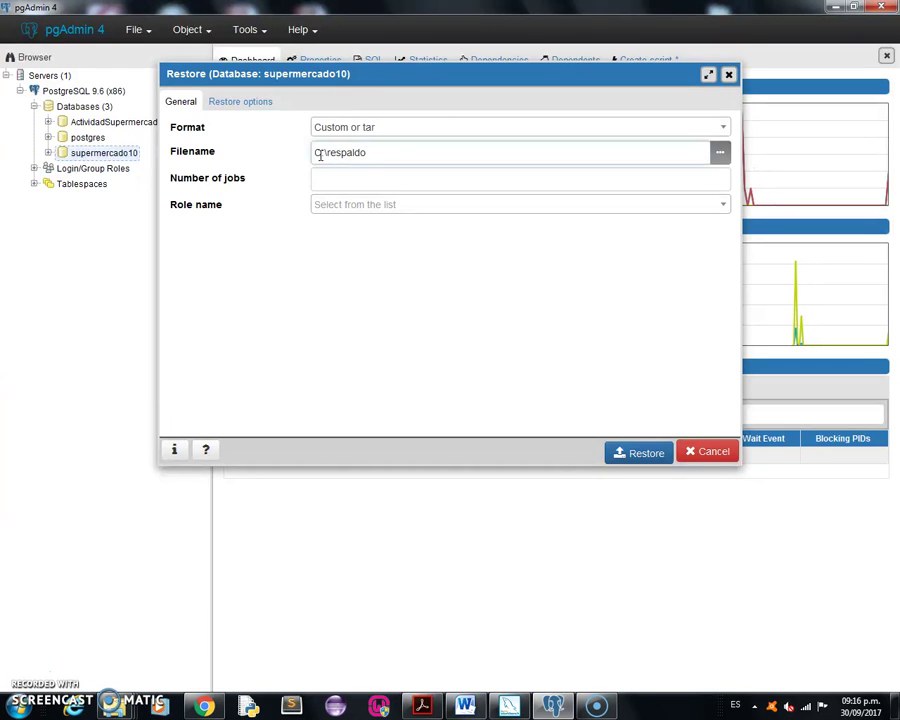
type("\\")
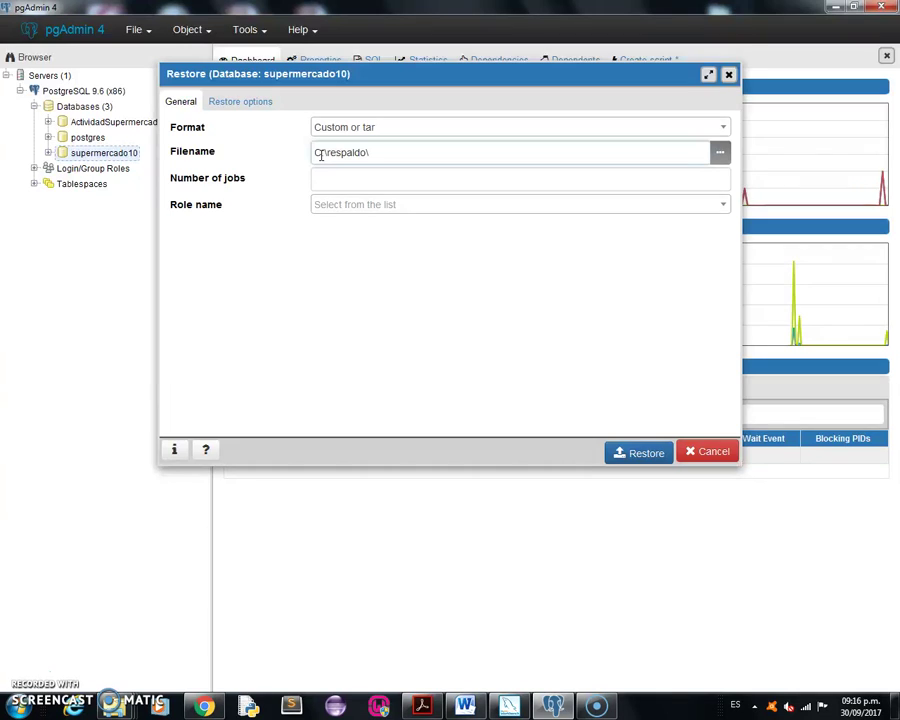
type("backup1")
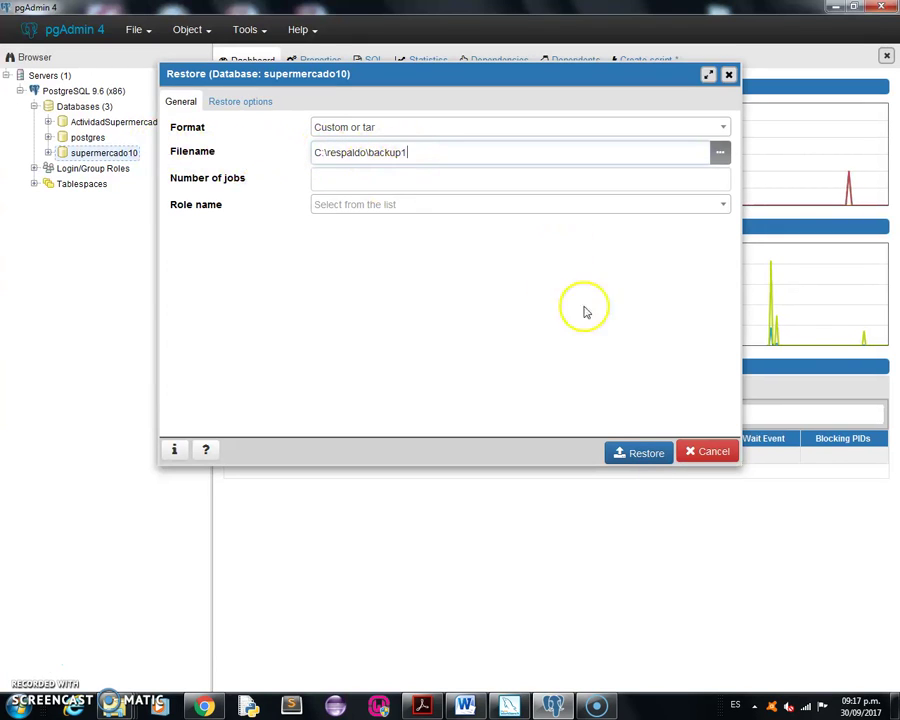
left_click(640, 454)
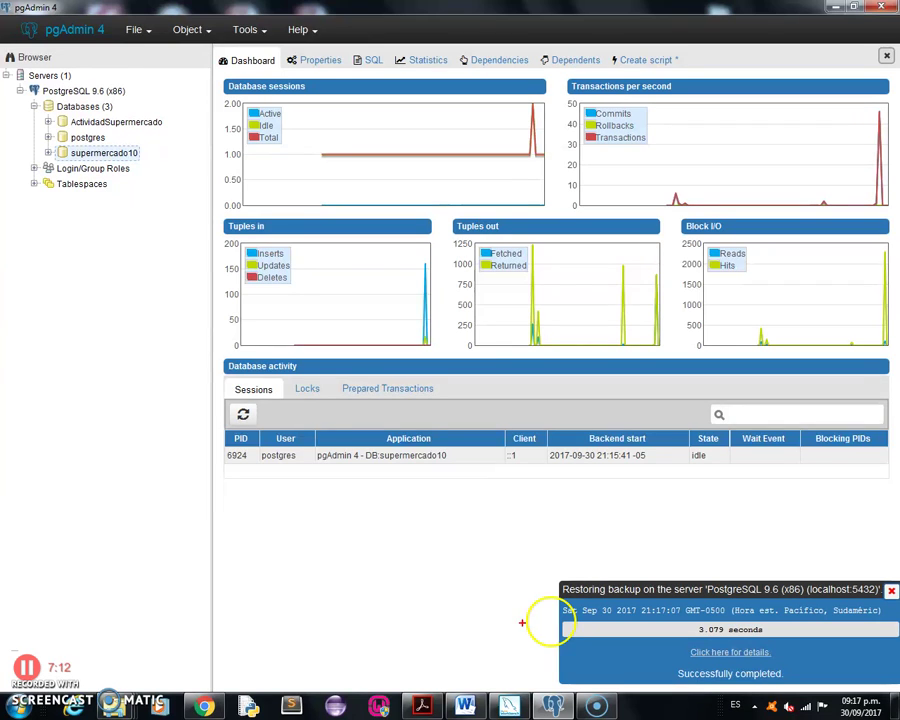
left_click_drag(683, 682, 776, 679)
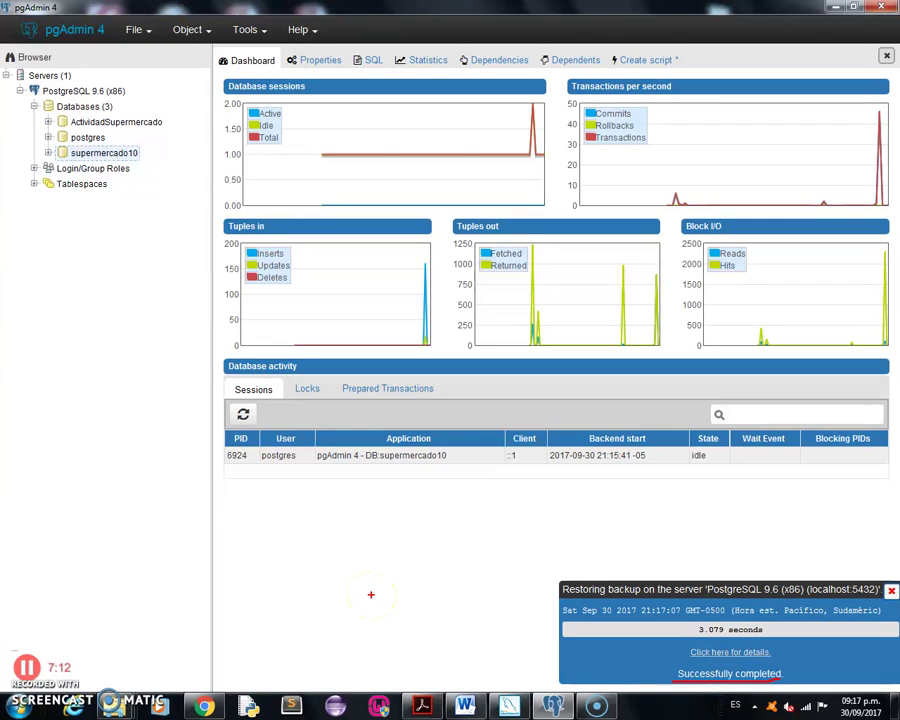
key("Escape")
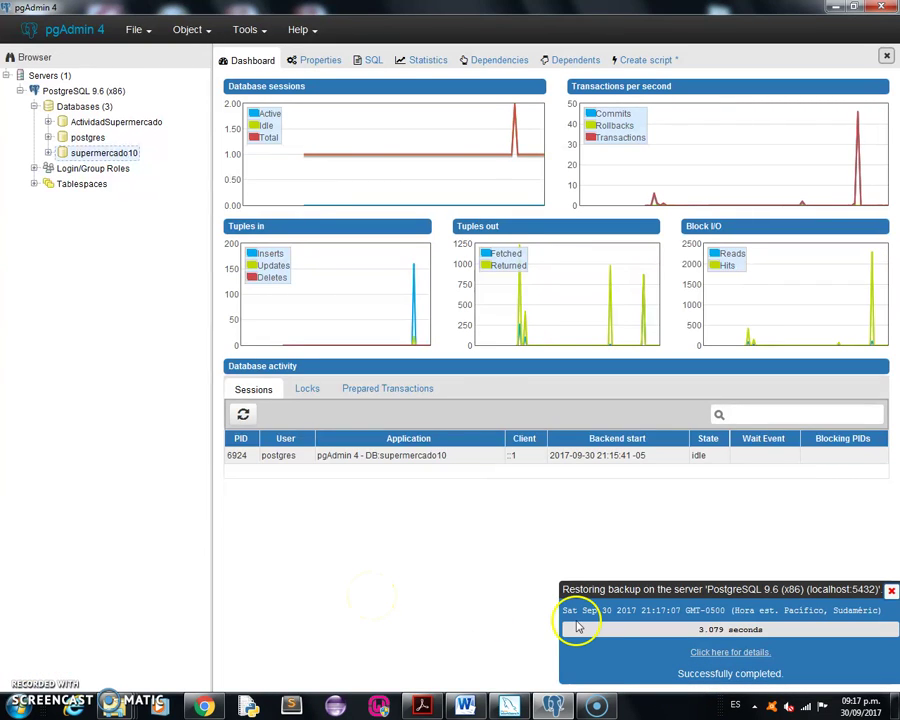
Refresh the supermercado10 database and list the restored tables in its public schema
left_click(66, 150)
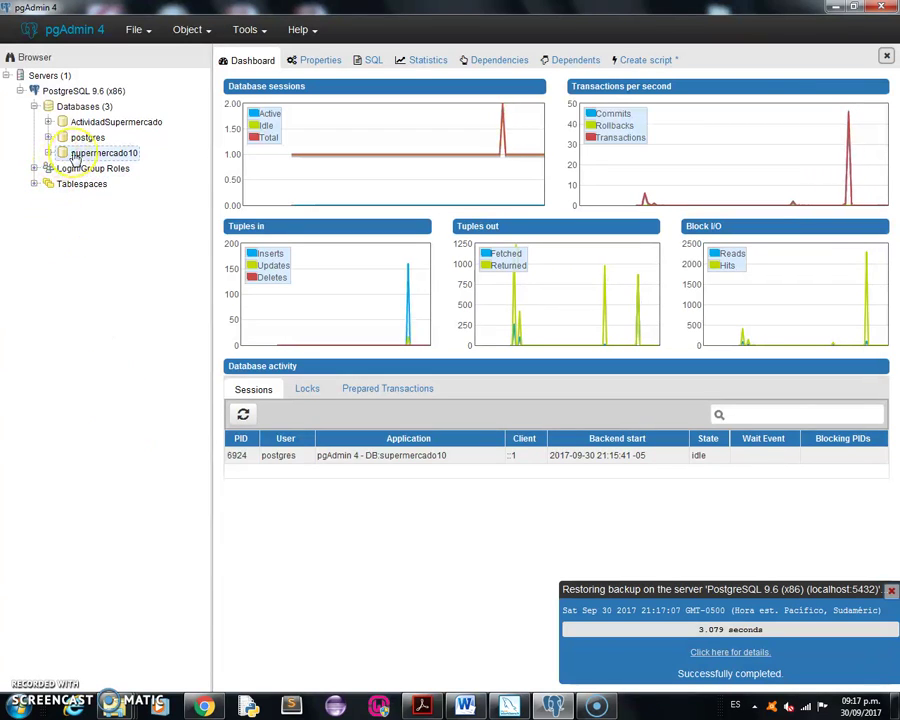
left_click(48, 152)
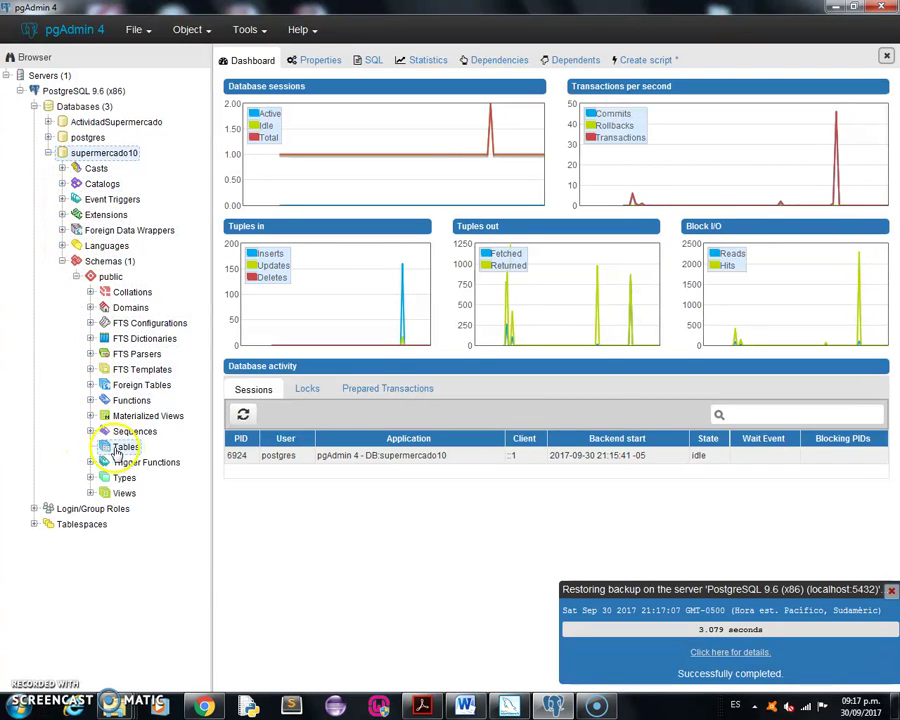
left_click(92, 152)
right_click(92, 152)
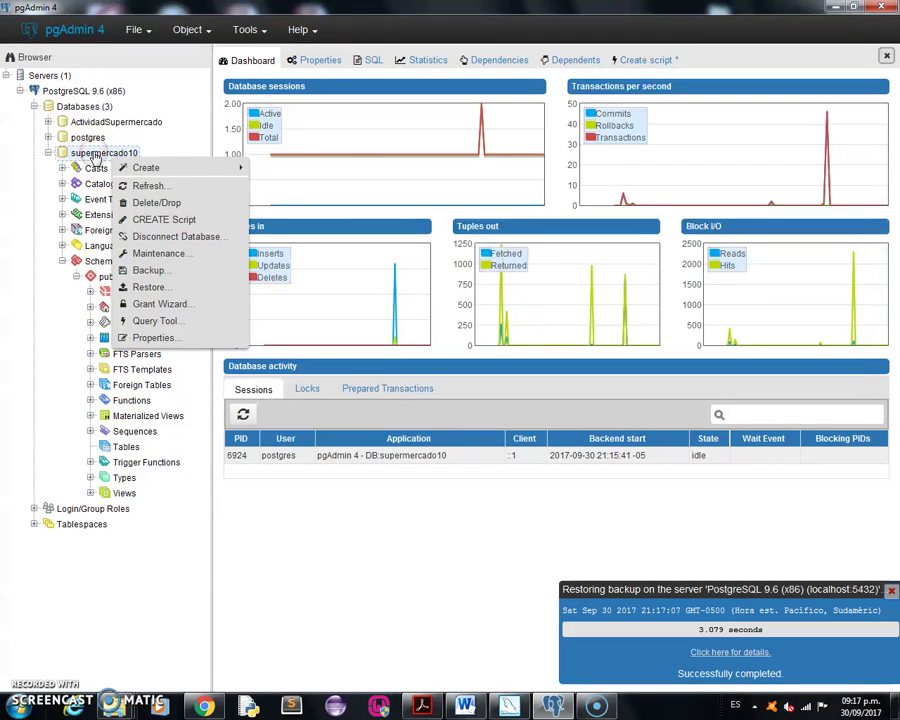
left_click(130, 187)
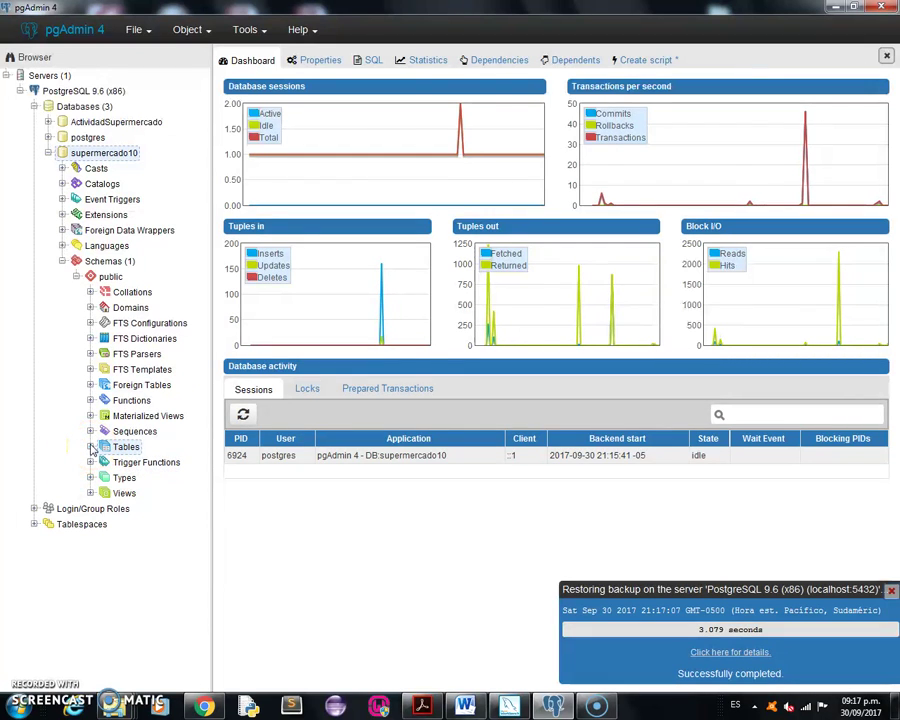
left_click(91, 447)
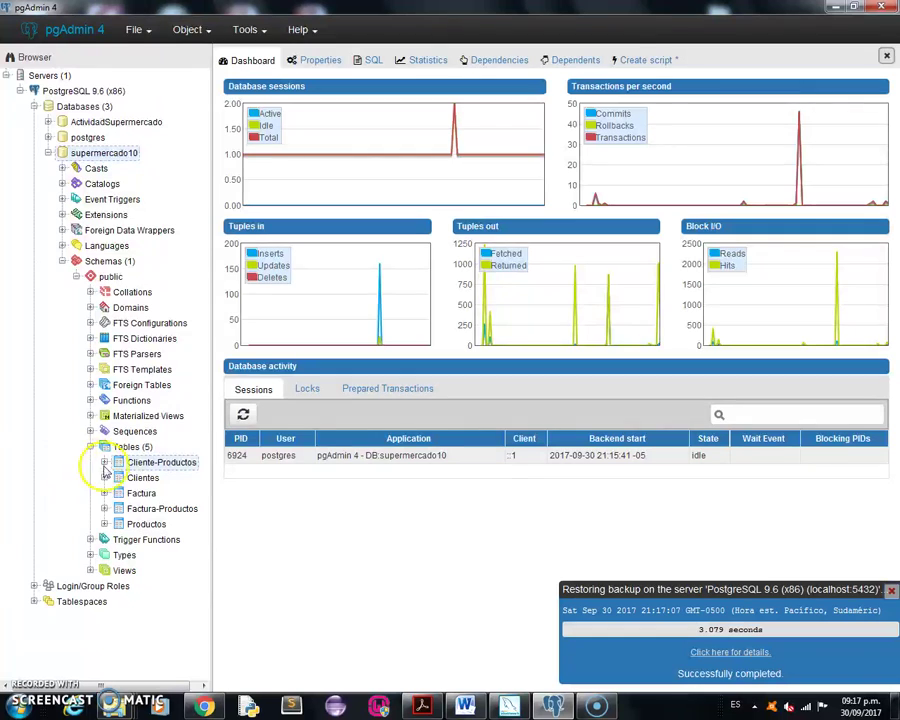